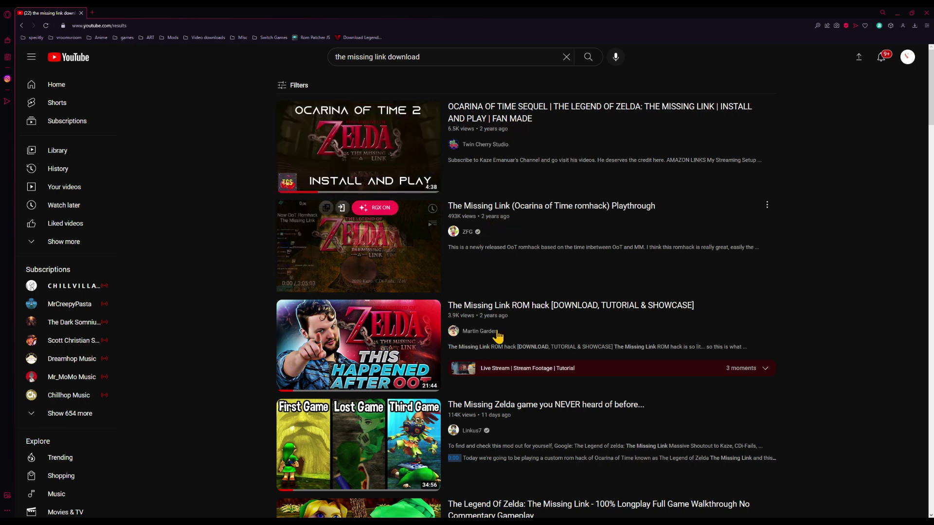
- Scroll down the Vimm's Lair Ocarina of Time download page, then back up a little
scroll(511, 335, down, 2)
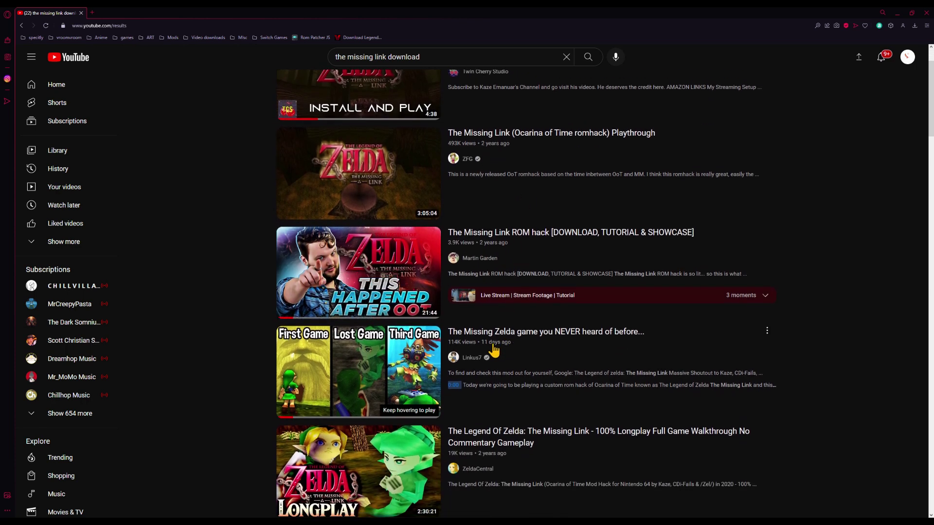
scroll(494, 350, down, 3)
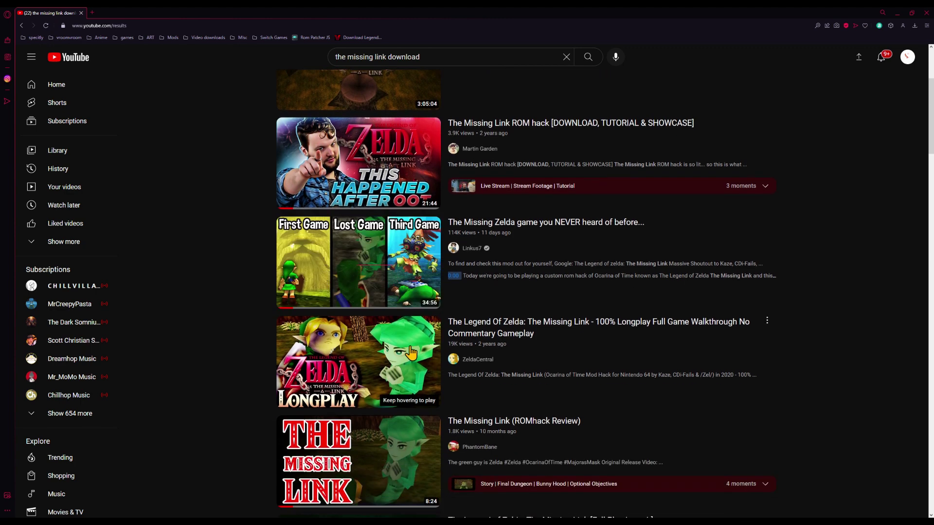
scroll(501, 354, down, 2)
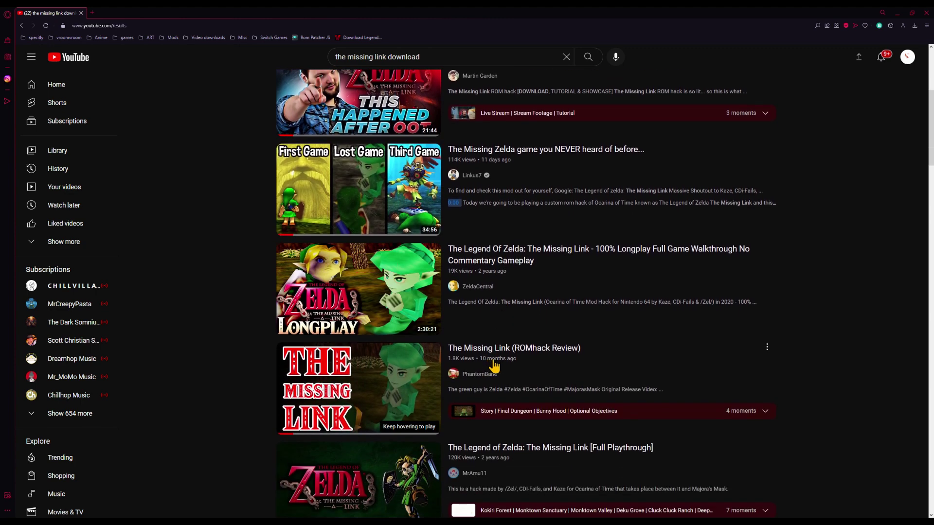
scroll(491, 386, down, 2)
scroll(520, 395, down, 2)
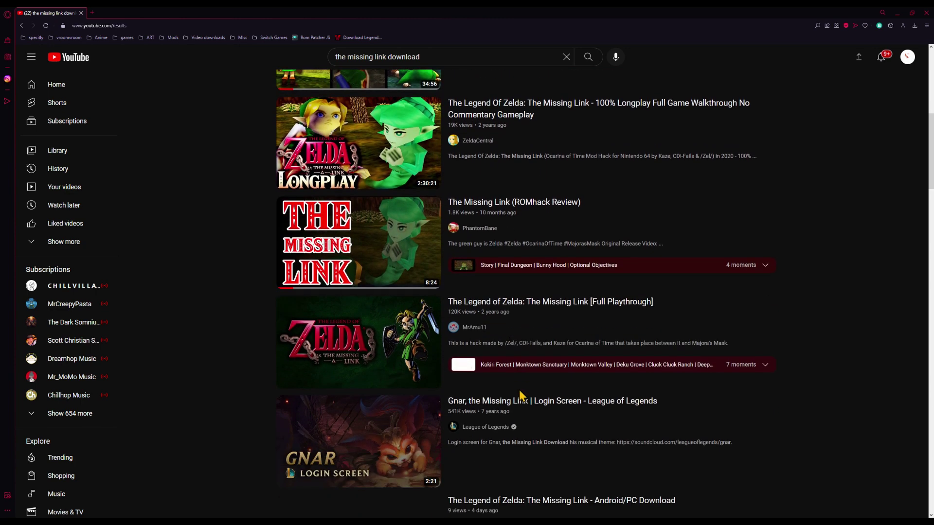
scroll(519, 395, down, 1)
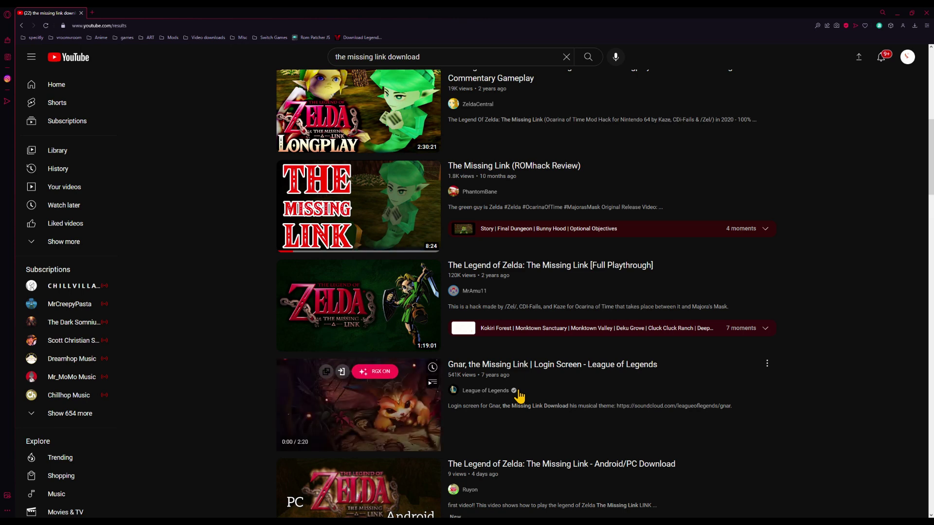
scroll(506, 406, down, 2)
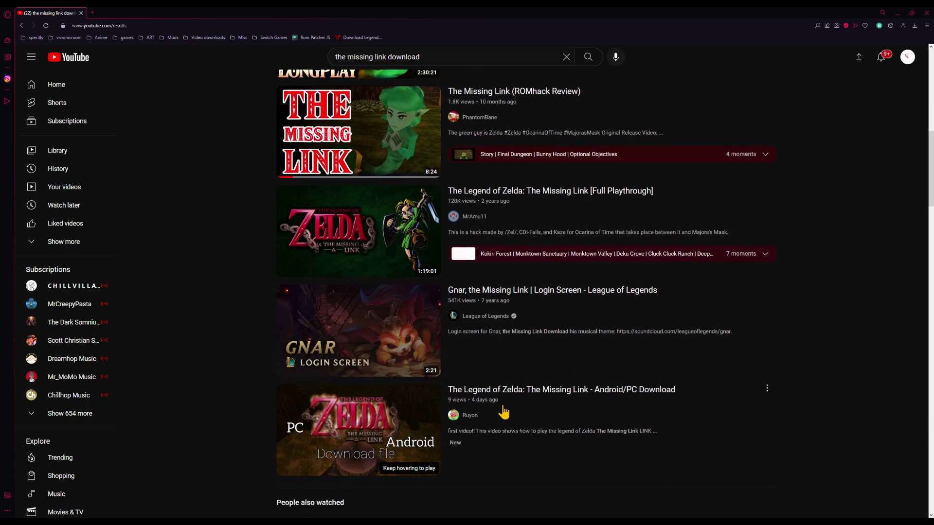
scroll(501, 404, down, 2)
scroll(496, 408, down, 3)
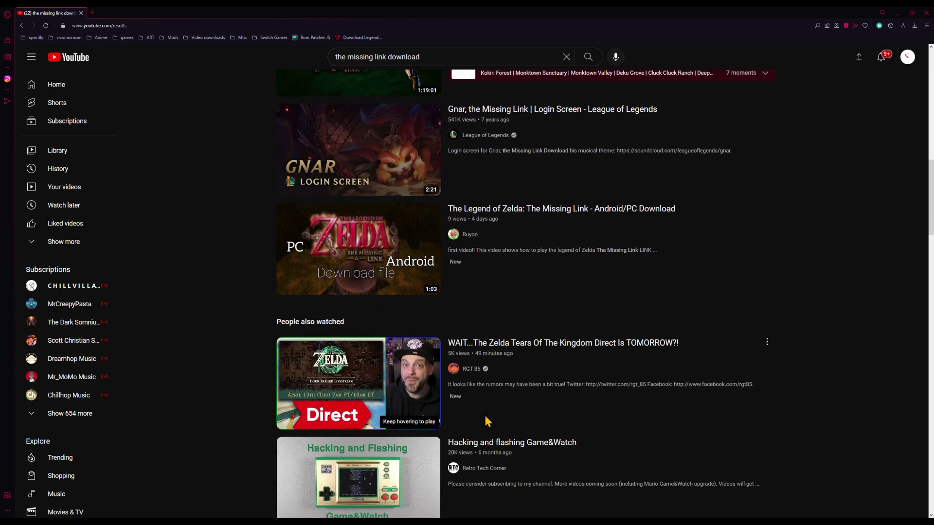
scroll(487, 421, down, 4)
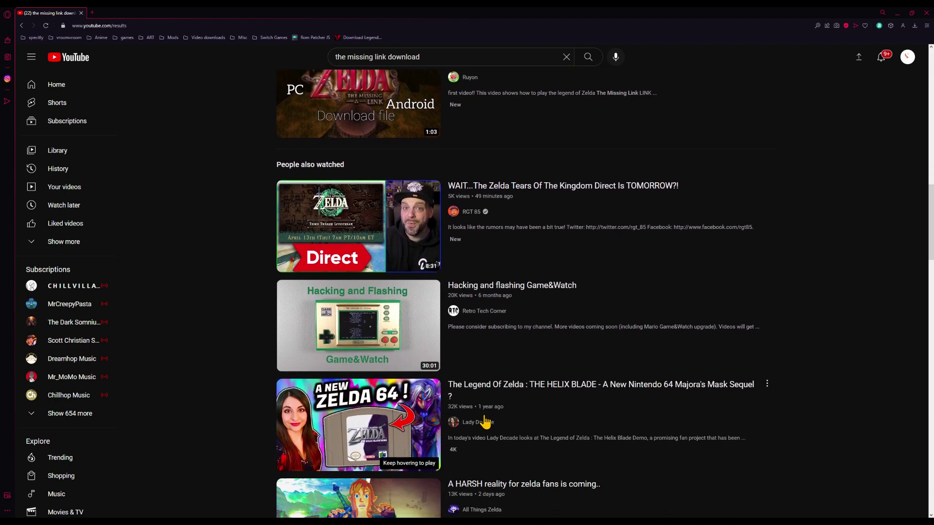
scroll(486, 421, down, 3)
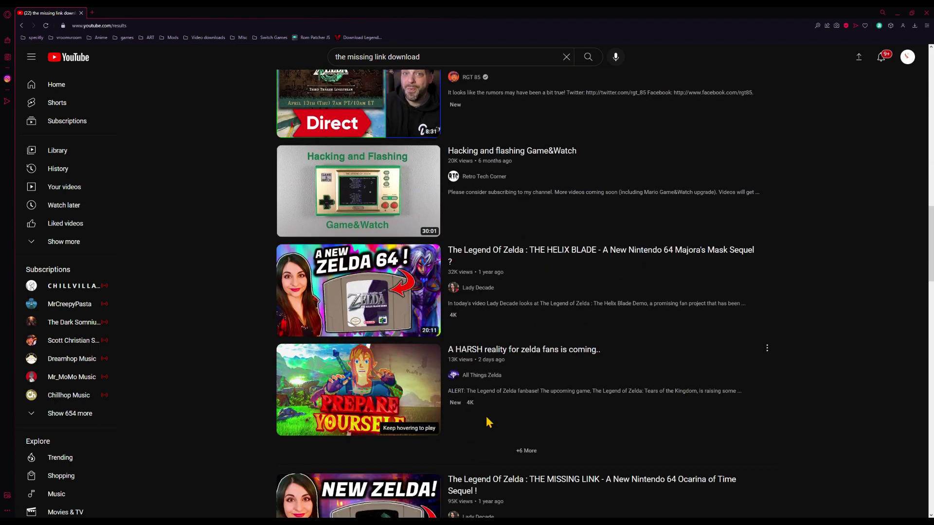
scroll(486, 421, down, 3)
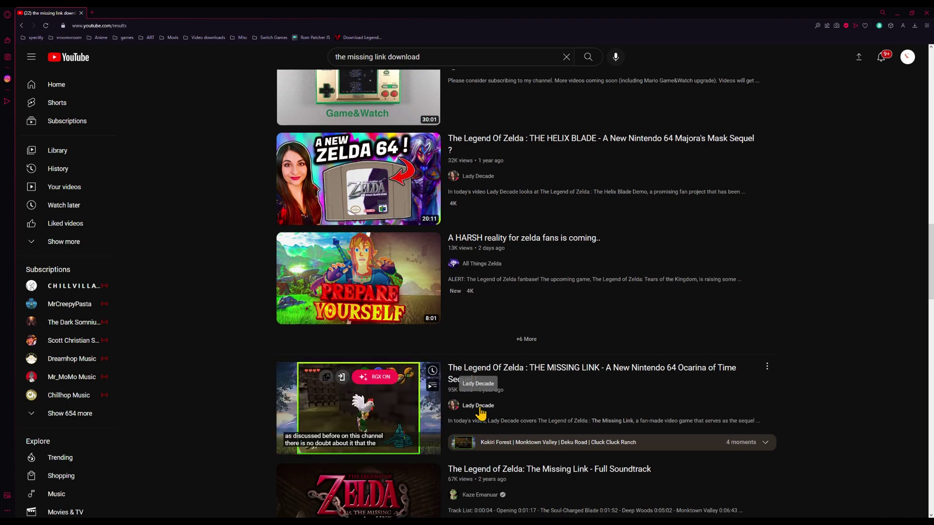
scroll(480, 413, down, 2)
scroll(925, 428, up, 9)
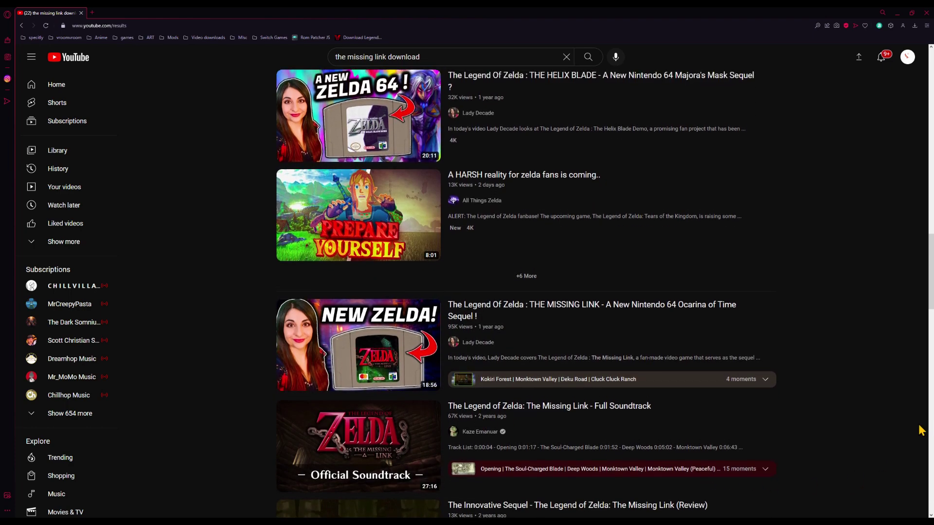
scroll(920, 429, up, 3)
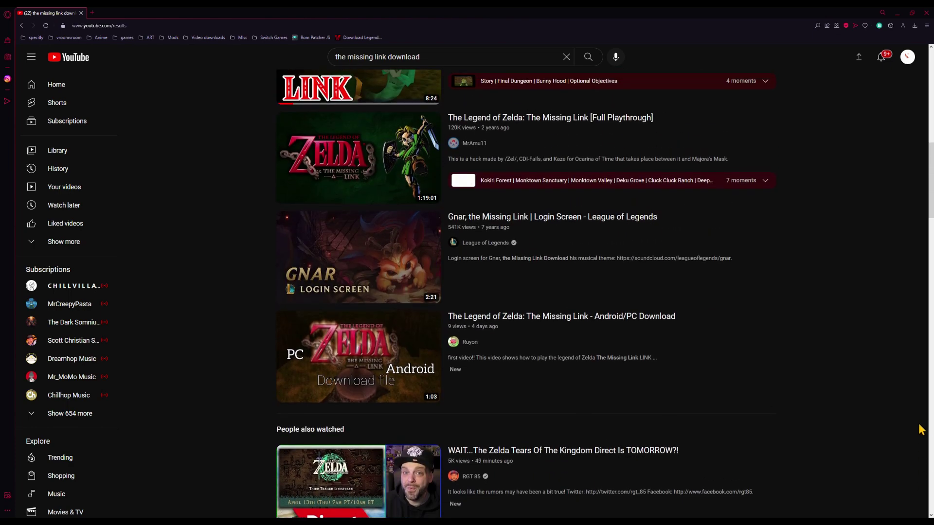
scroll(921, 429, up, 1)
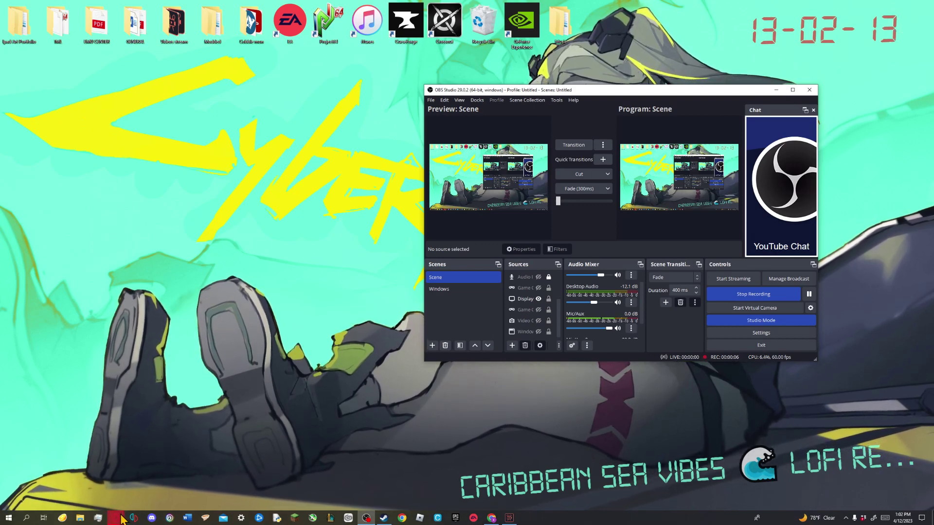
- Return to the browser and set the ROM version to 1.0 after comparing 1.2
click(121, 518)
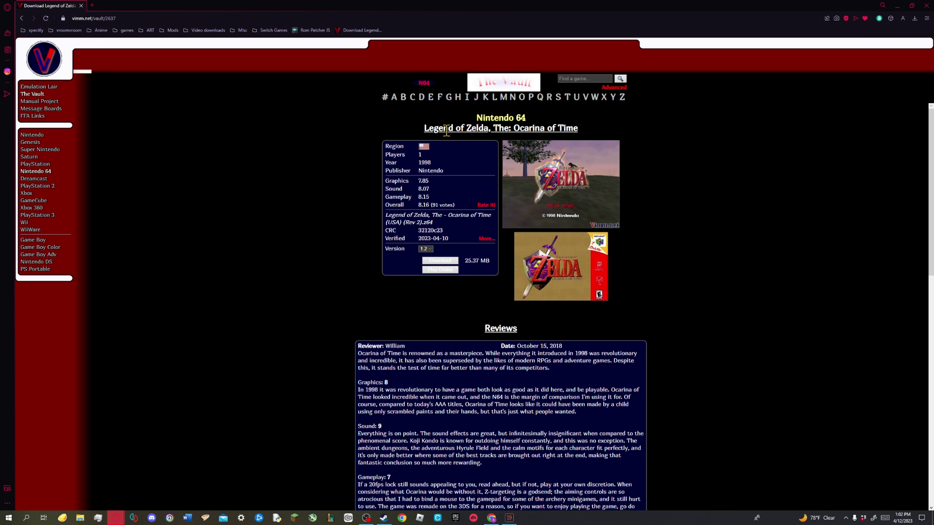
click(428, 250)
click(426, 268)
click(426, 249)
click(426, 266)
click(424, 250)
click(424, 254)
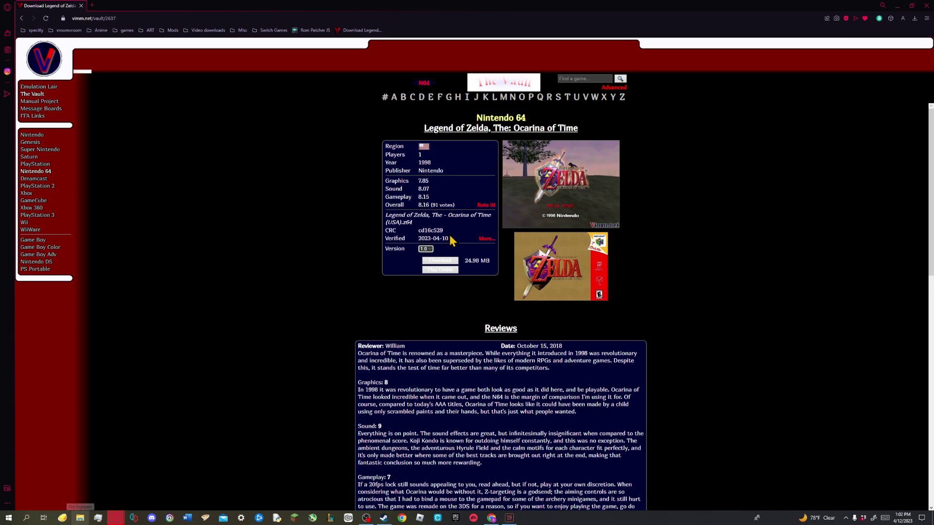
- Download the version 1.0 zip past the ad-blocker notice and confirm it finished
click(438, 261)
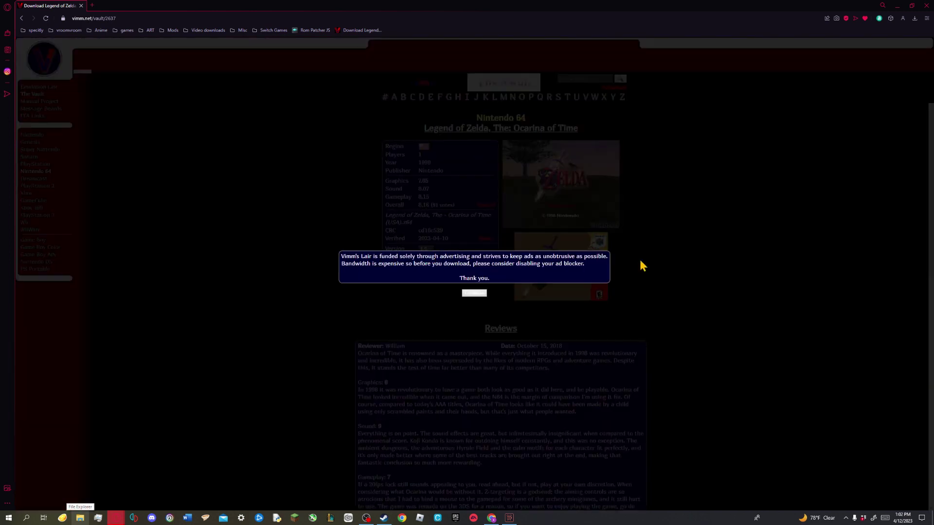
click(473, 293)
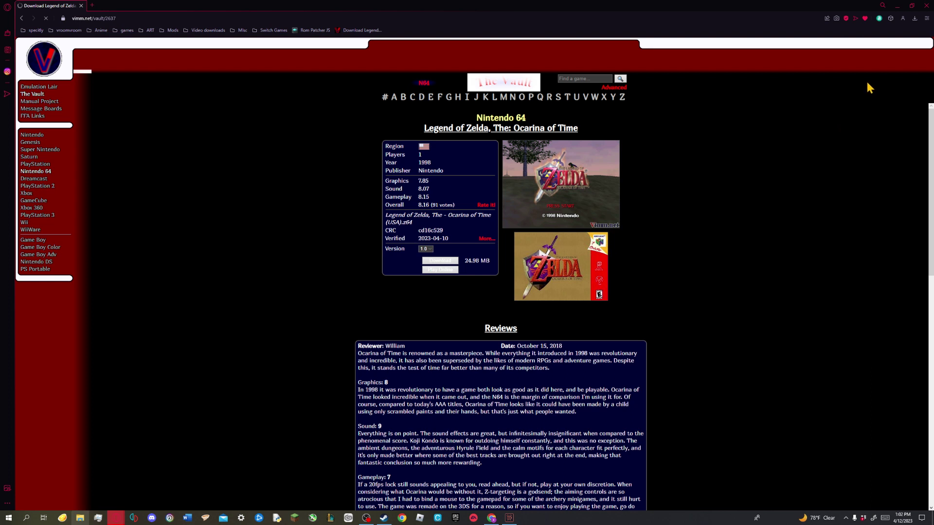
click(915, 22)
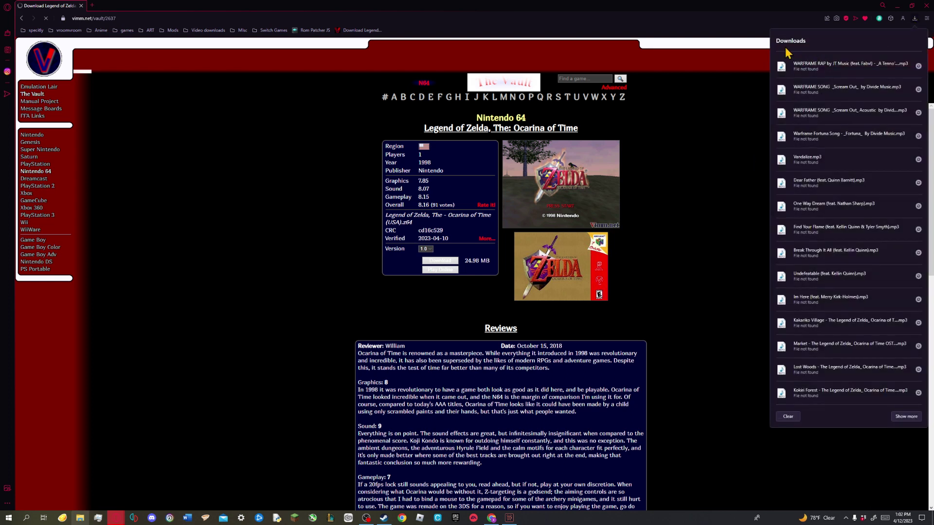
click(728, 109)
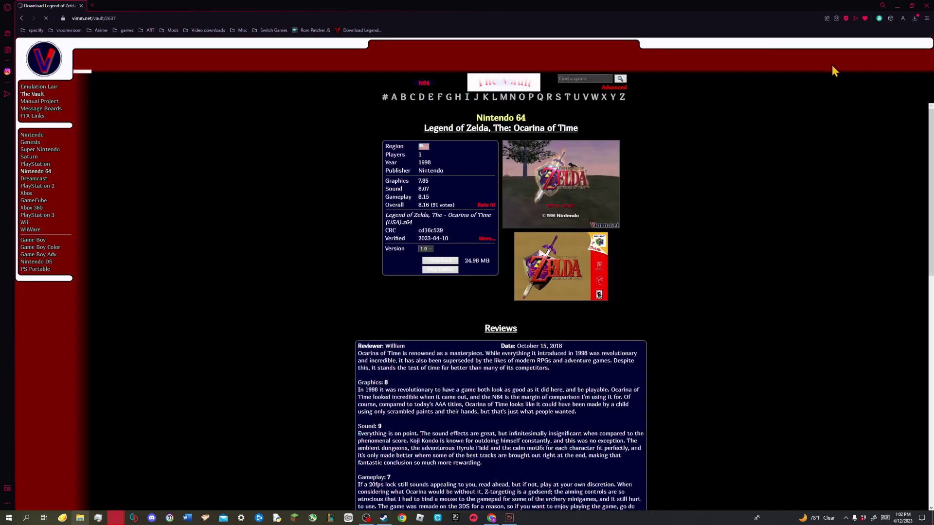
click(915, 19)
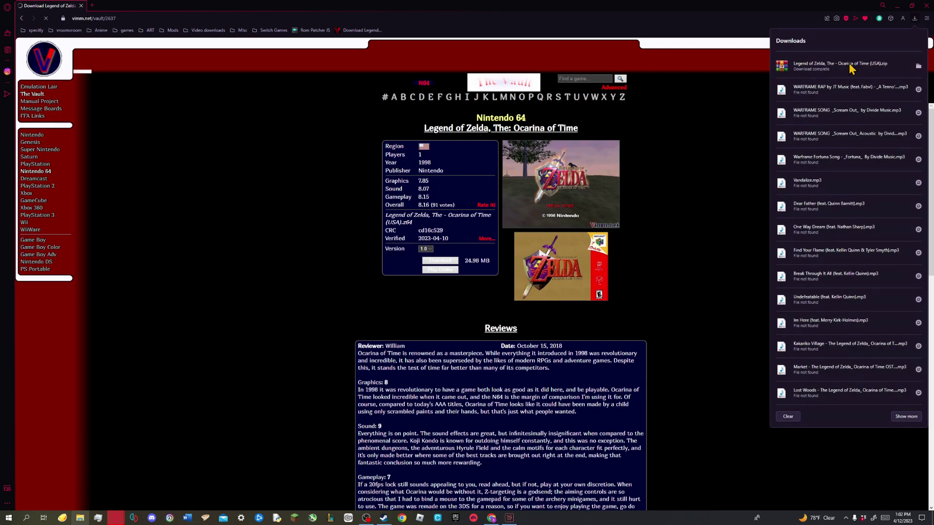
- Open the Ocarina of Time zip in WinRAR, dismiss the licence reminder, and minimise it
click(827, 67)
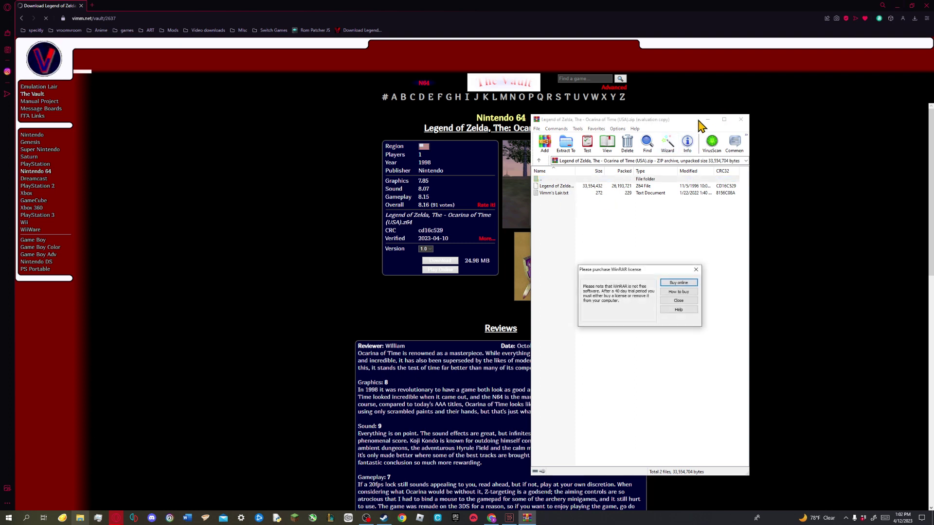
click(696, 269)
click(708, 120)
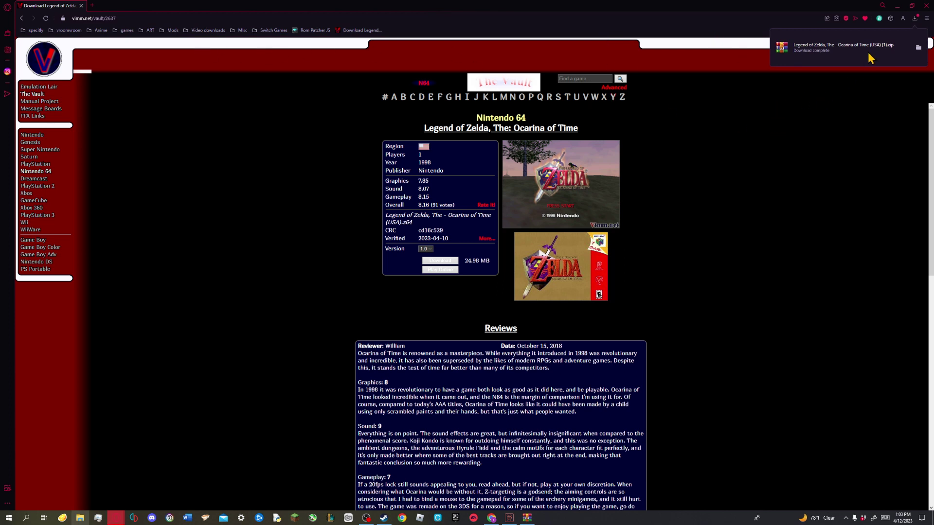
click(179, 18)
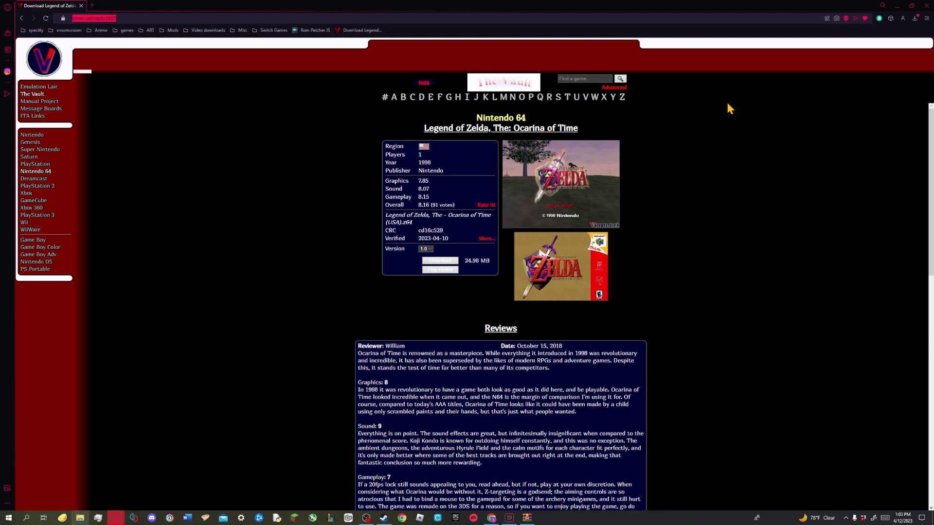
- Load google.com and search 'the missing link rom hack download' from recent searches
text(google.com)
key(Return)
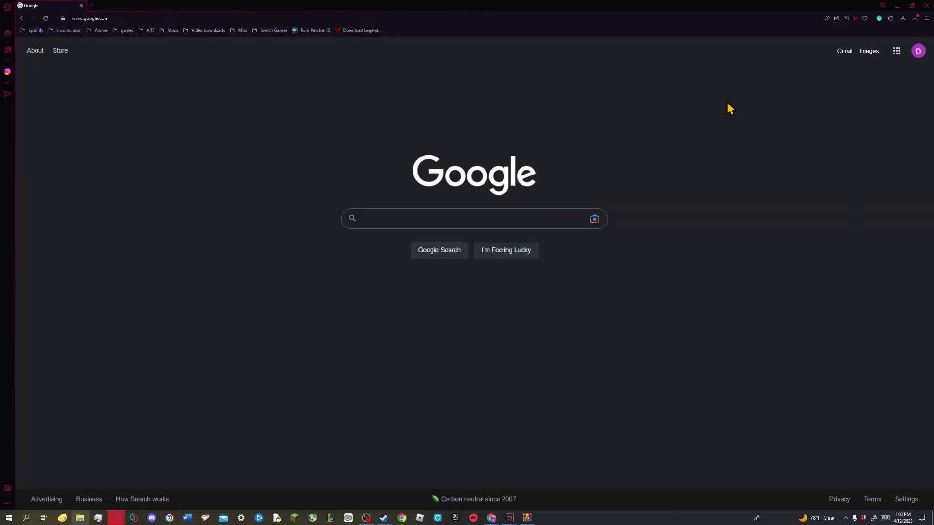
click(412, 222)
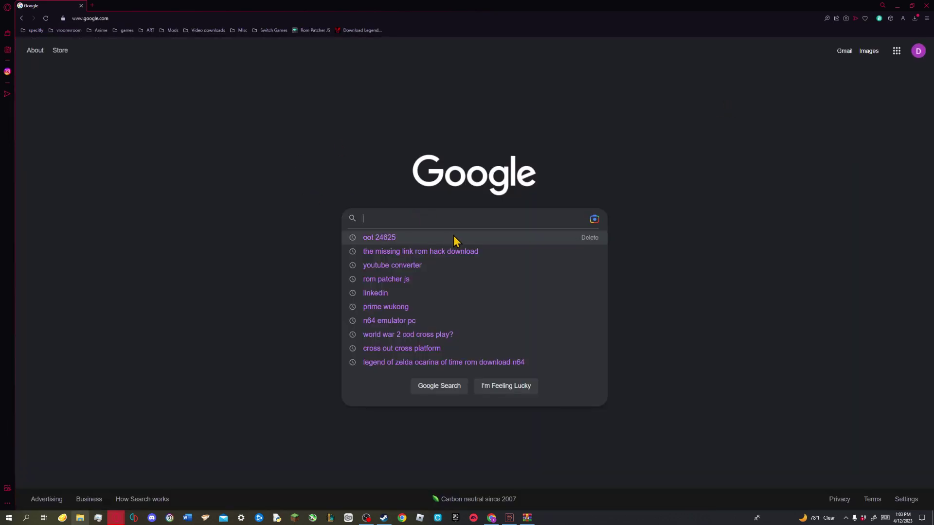
click(480, 252)
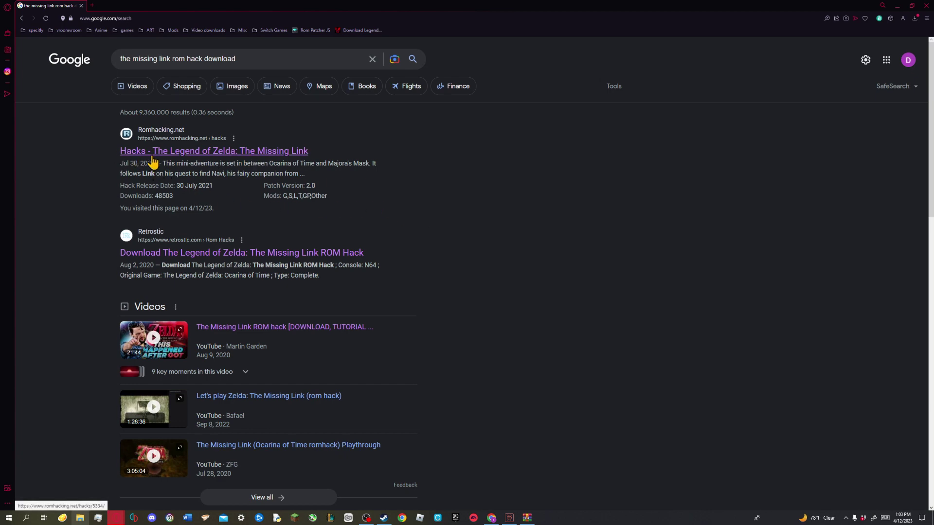
- Open the Romhacking.net Missing Link page and download the tml_2_0.zip patch
click(211, 154)
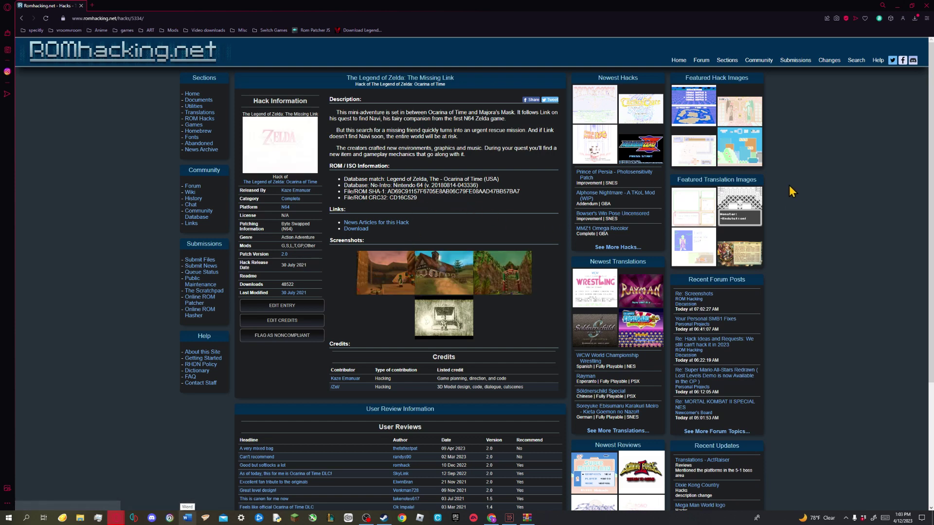
mouse_move(526, 517)
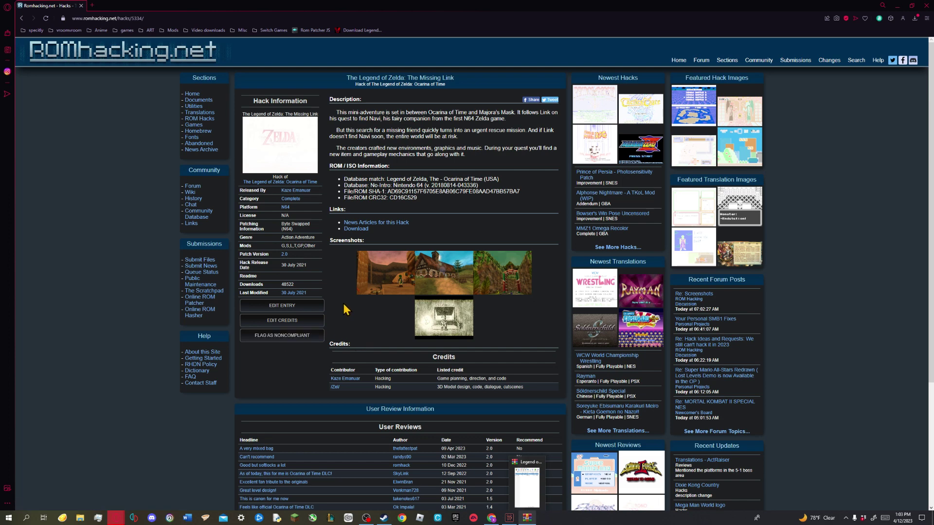
click(359, 229)
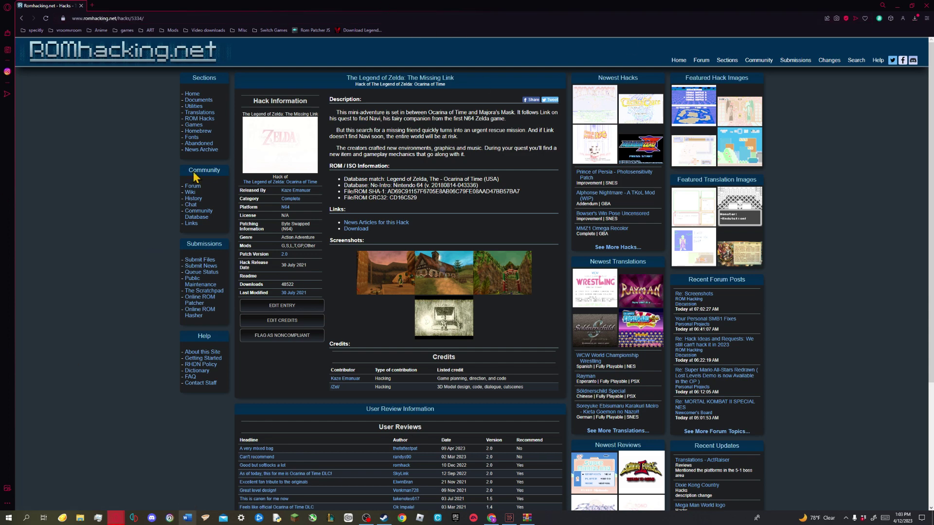
- In a new tab, search 'rompatcher js' and open the marcrobledo.com Rom Patcher JS site
click(93, 6)
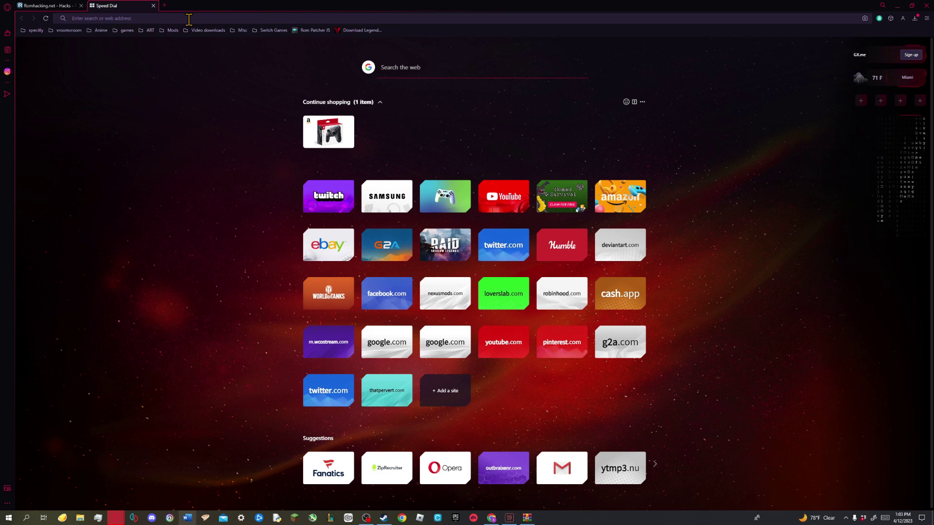
text(rom)
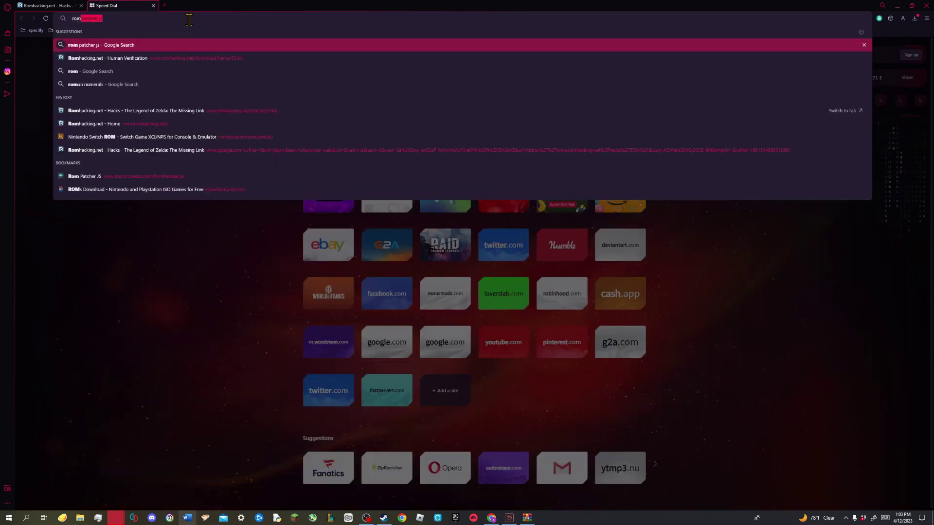
text(path)
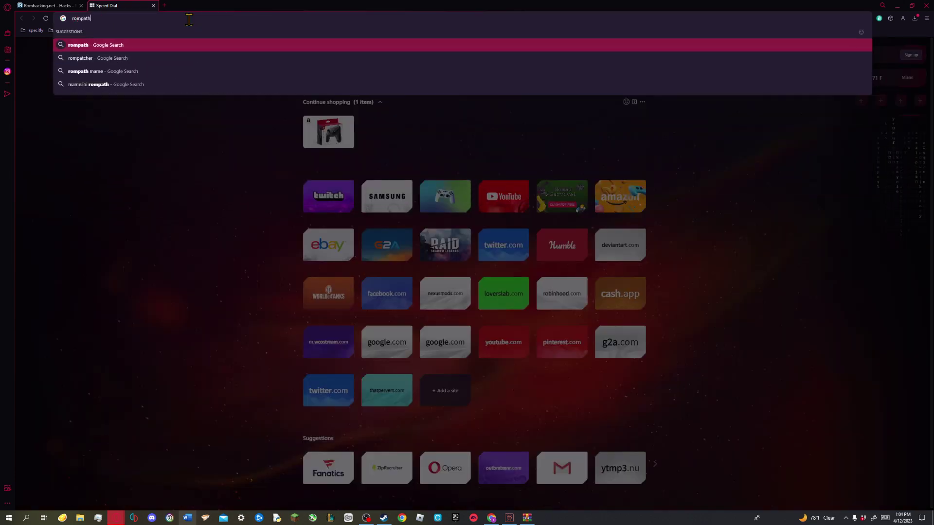
key(BackSpace)
text(ch)
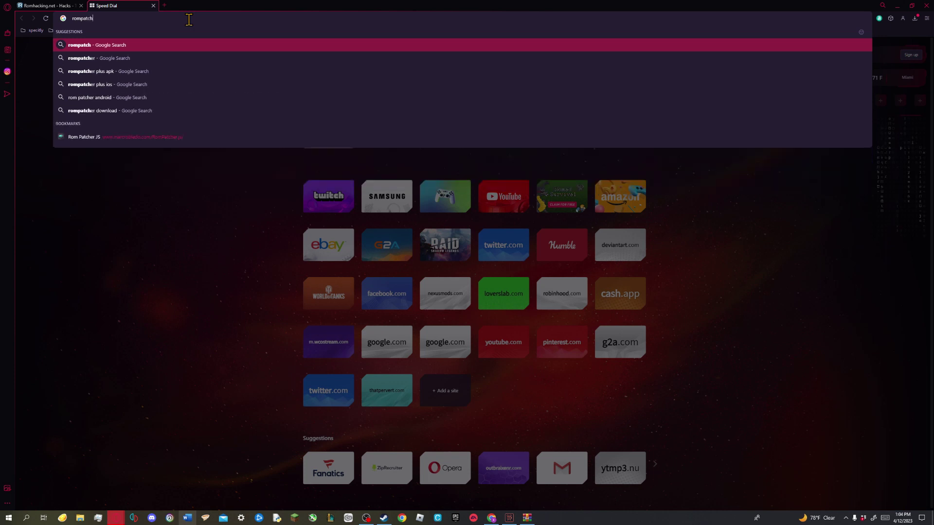
text(er)
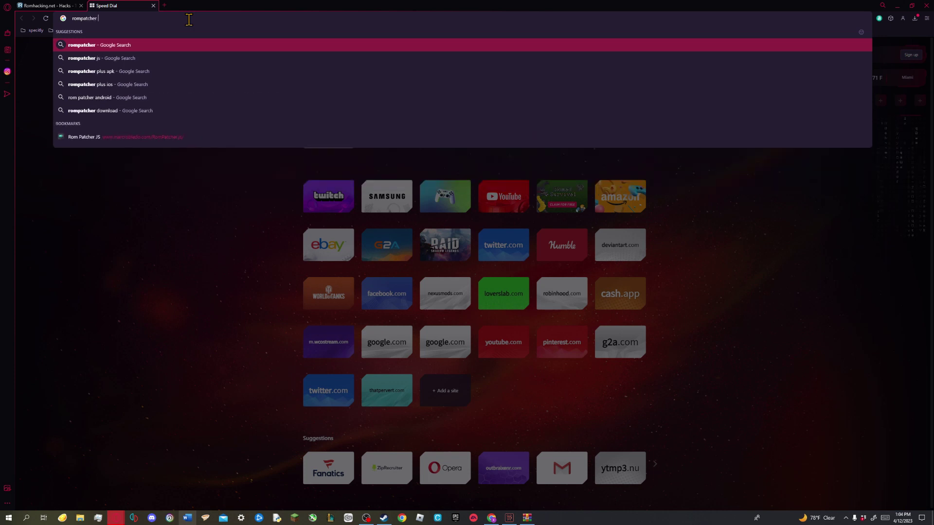
text( js)
key(Return)
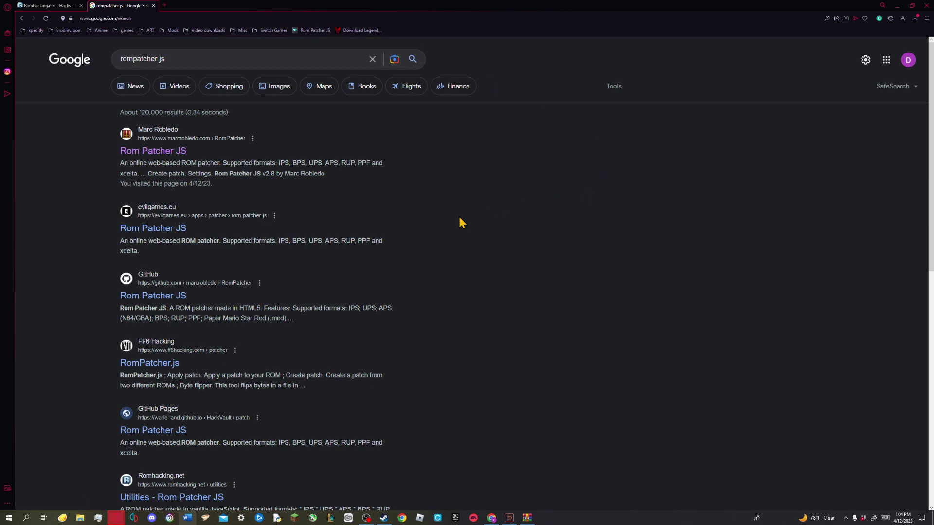
click(160, 152)
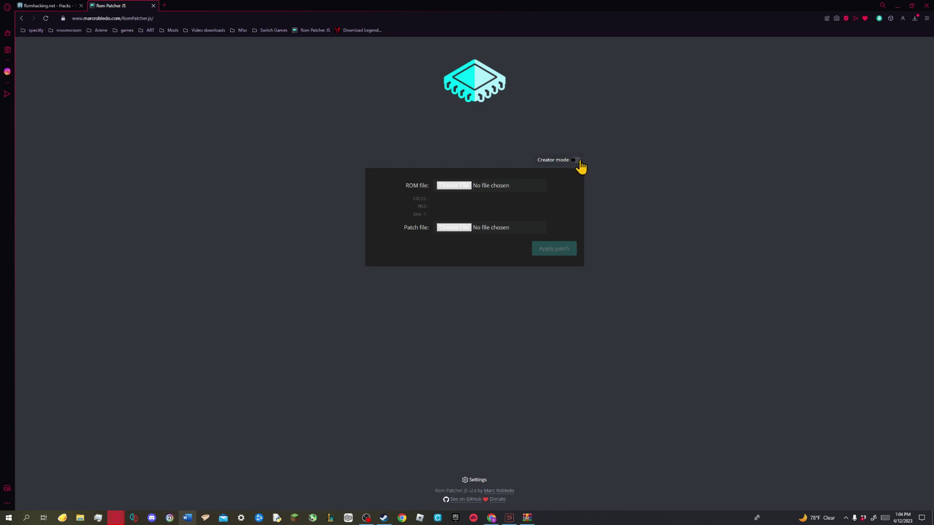
click(914, 19)
- Open tml_2_0.zip from downloads in WinRAR and dismiss the license reminder
click(861, 68)
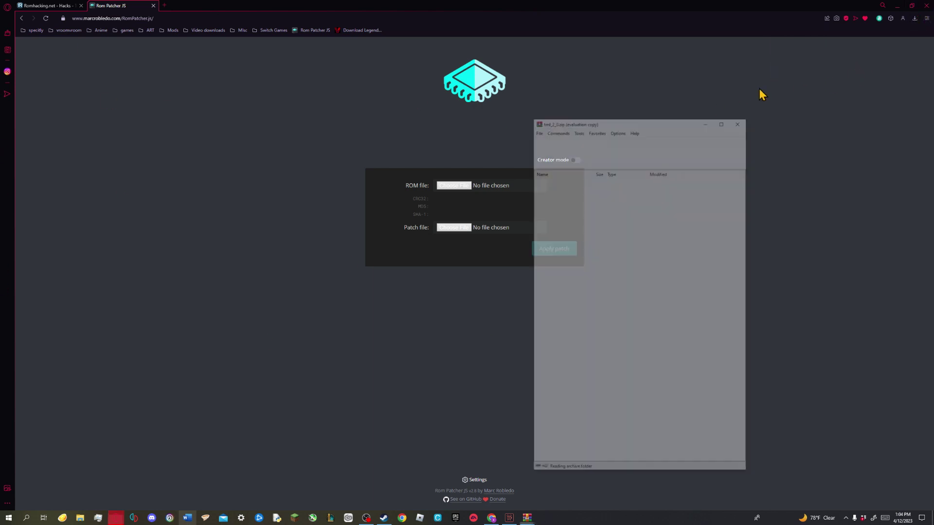
click(803, 99)
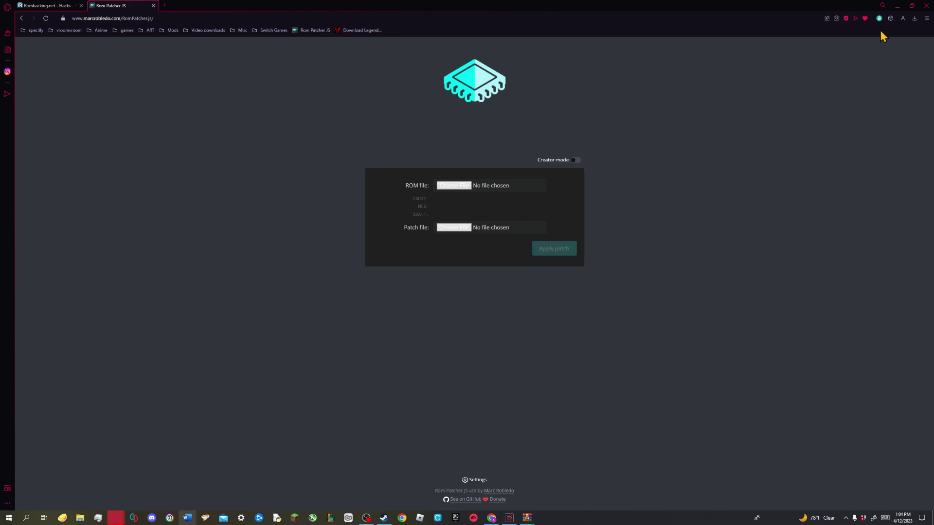
click(911, 6)
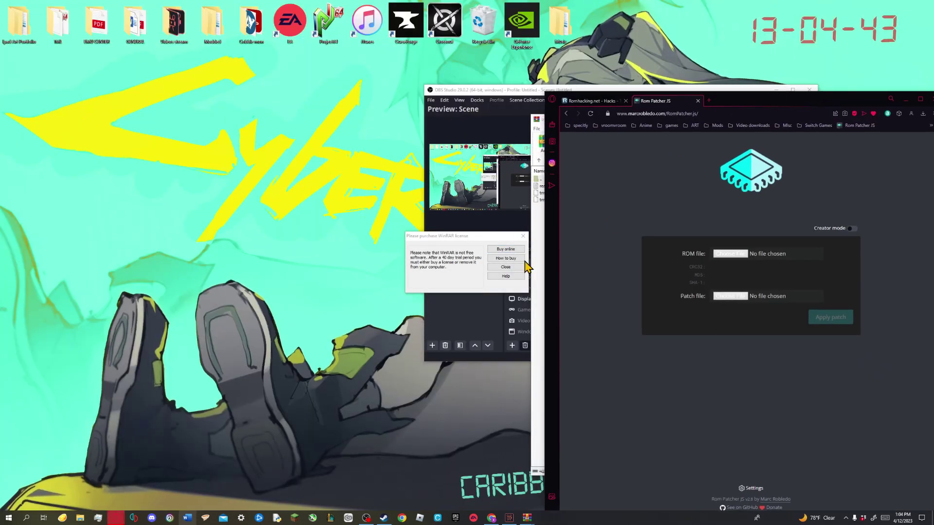
click(523, 236)
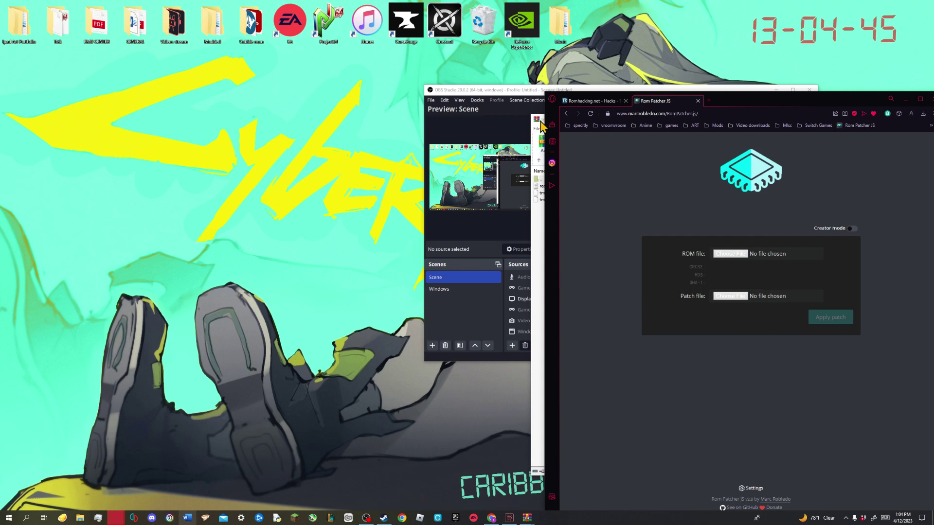
- Hide the recorder and place the browser left and WinRAR right, side by side
click(537, 92)
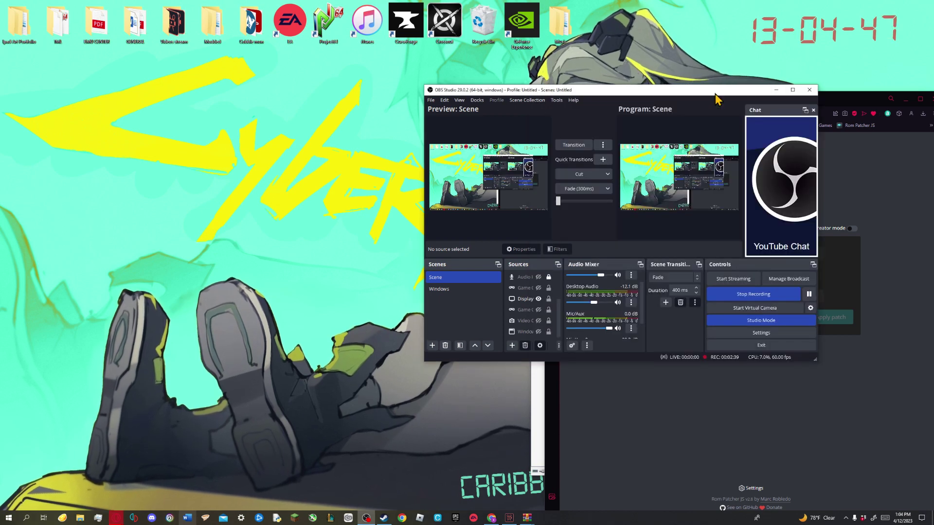
click(777, 90)
drag(775, 102, 218, 71)
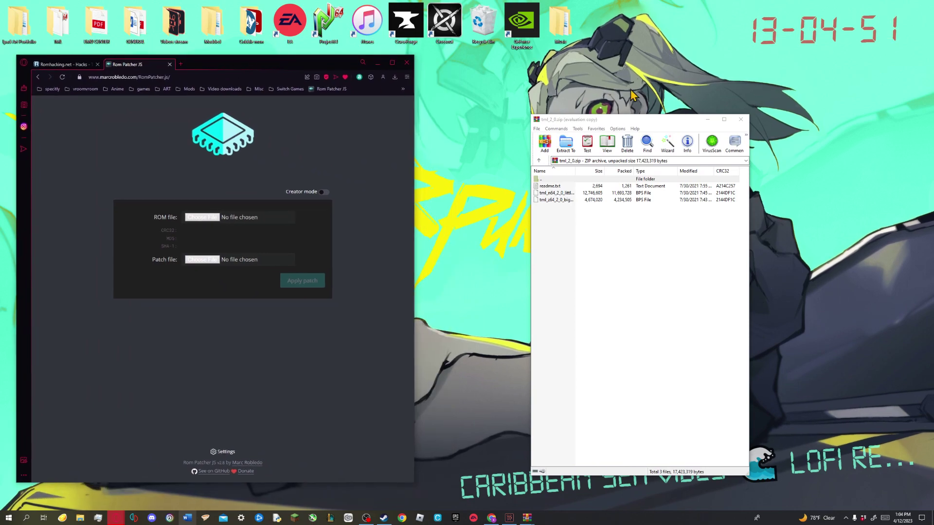
drag(646, 124, 783, 71)
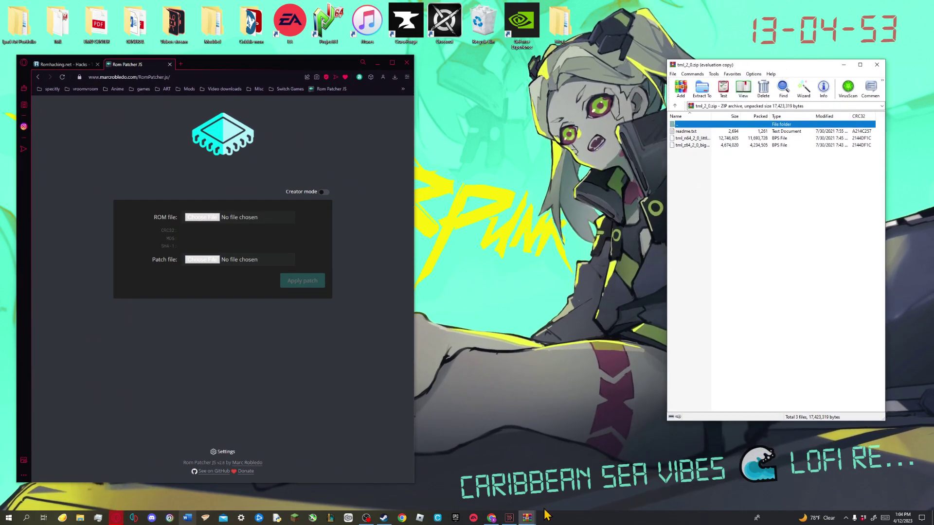
- Extract the Ocarina of Time ROM and its Vimm's Lair note to the desktop, then close that archive
click(526, 516)
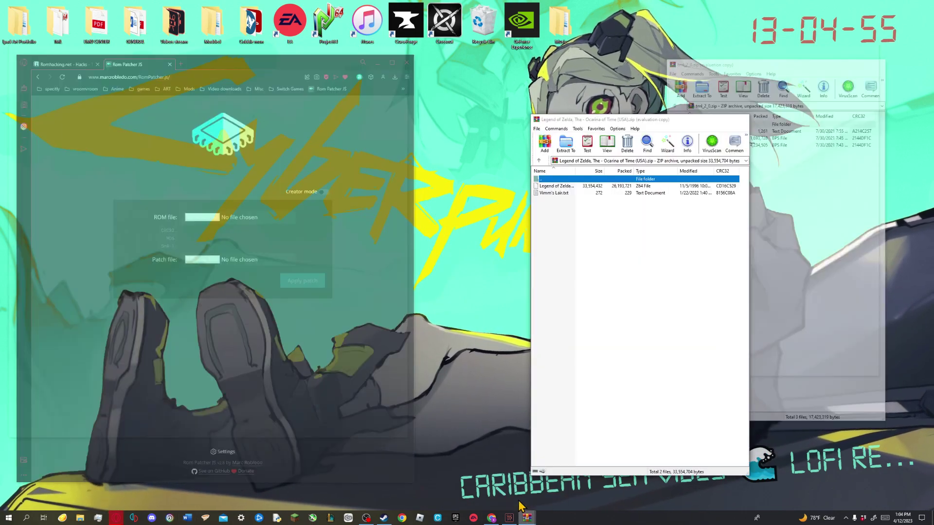
click(508, 486)
drag(636, 122, 543, 99)
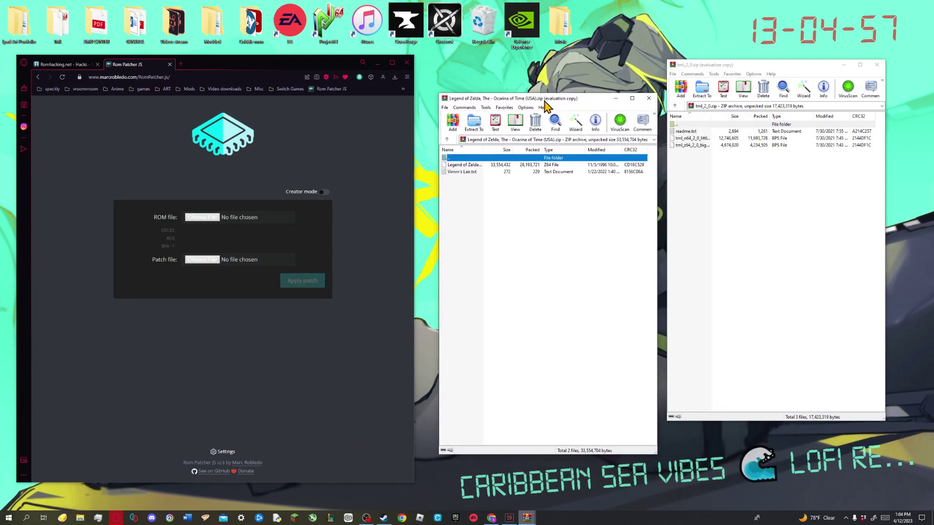
click(545, 226)
drag(489, 234, 627, 90)
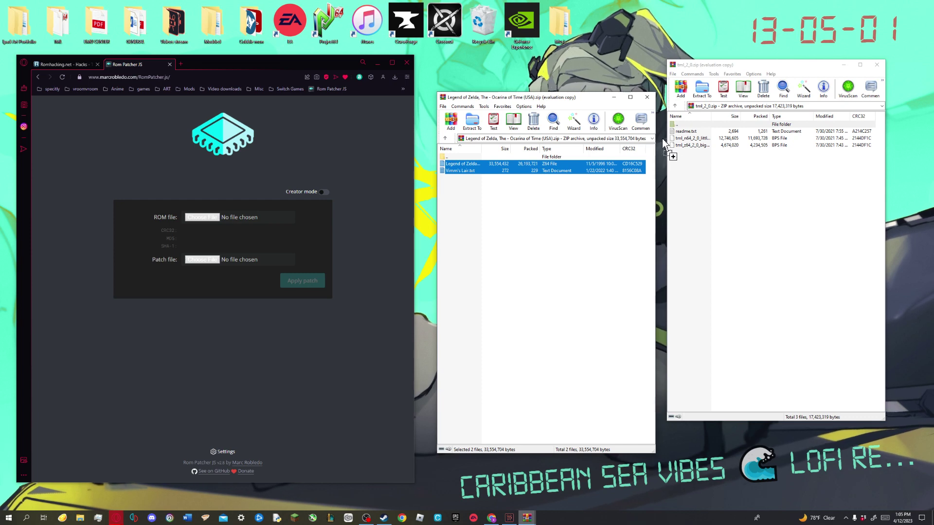
drag(663, 144, 674, 458)
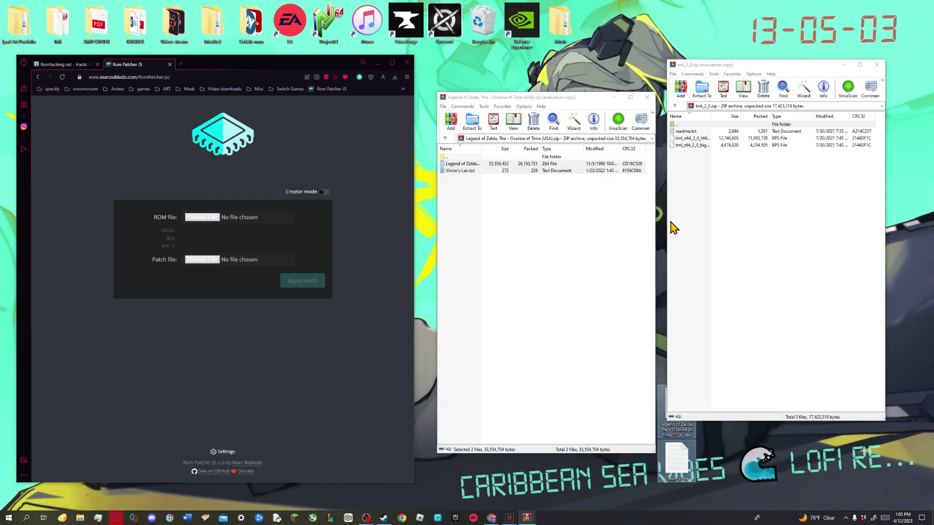
click(647, 97)
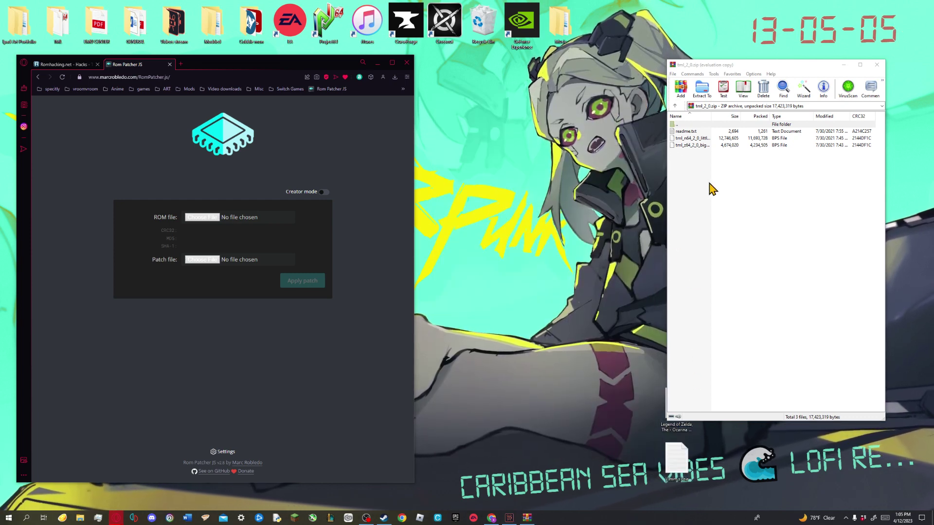
- Extract readme.txt and both .bps patches from tml_2_0.zip to the desktop and close it
drag(717, 195, 721, 140)
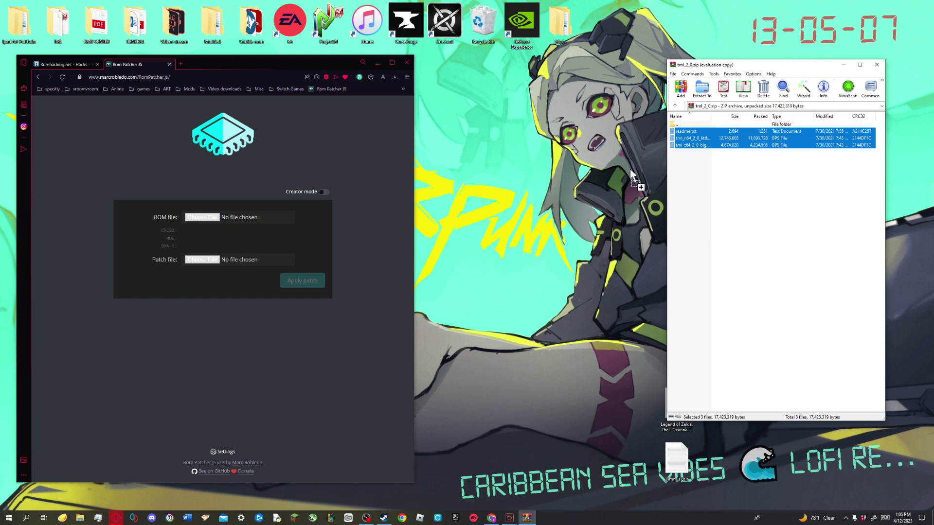
drag(631, 174, 574, 185)
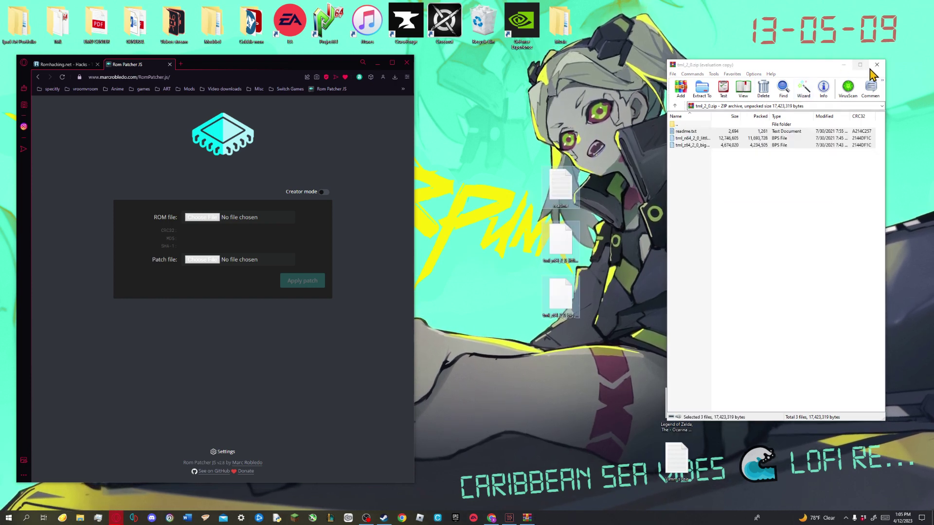
click(876, 64)
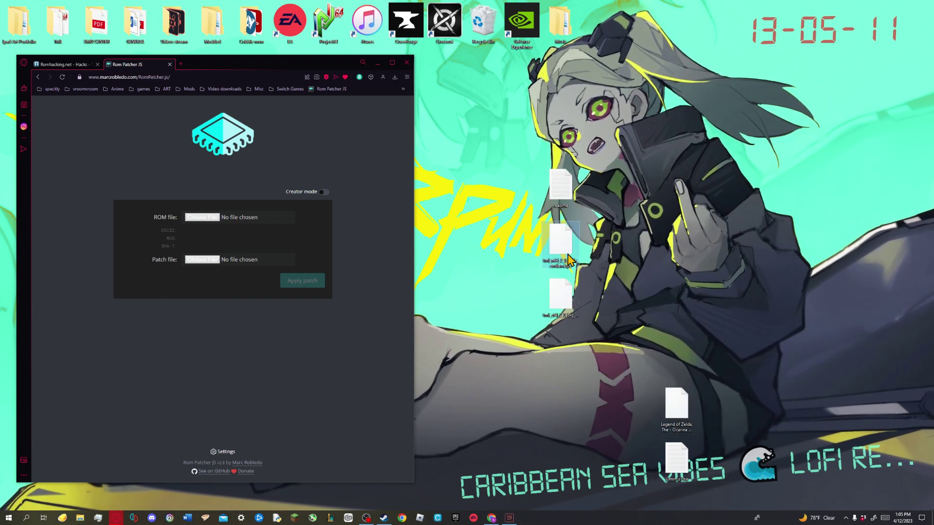
click(570, 297)
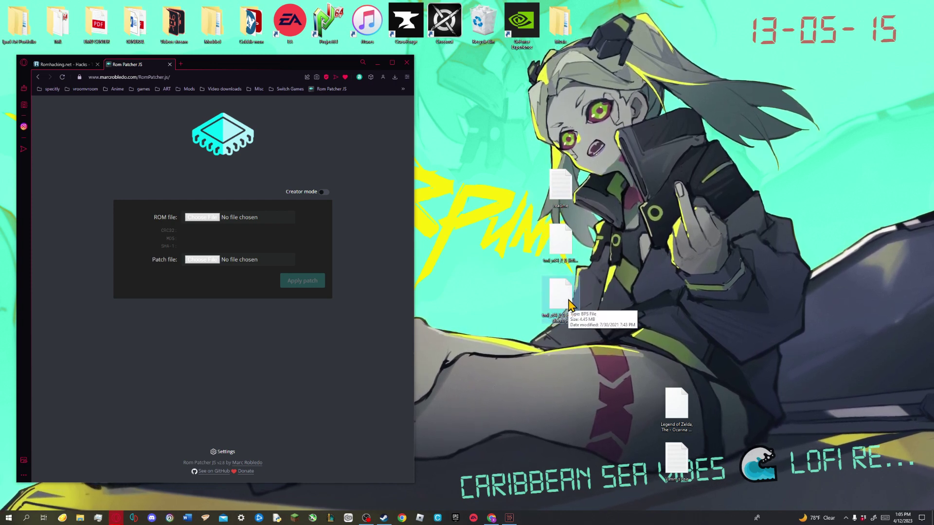
click(563, 262)
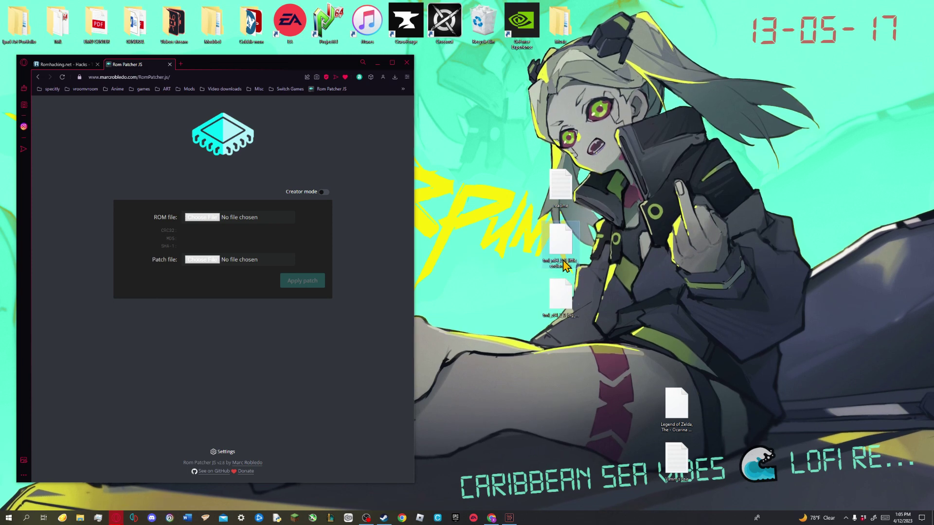
click(562, 193)
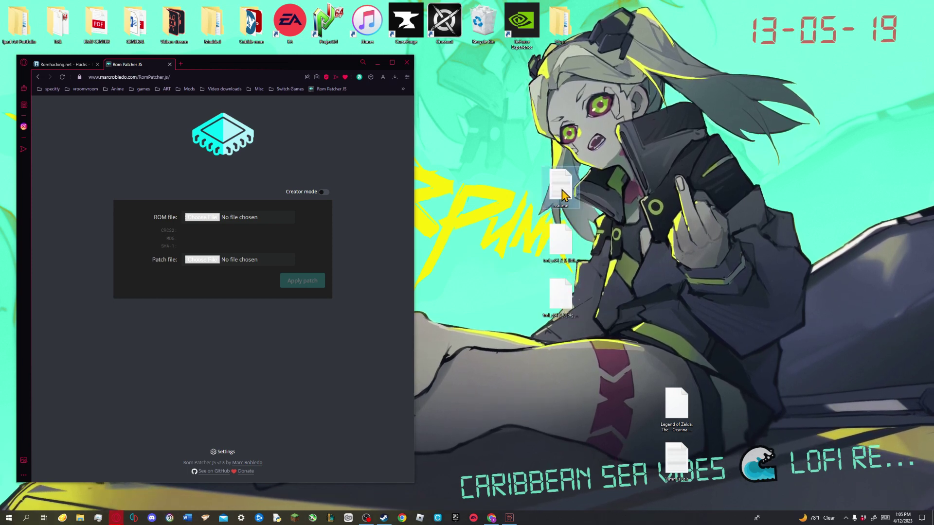
double_click(562, 194)
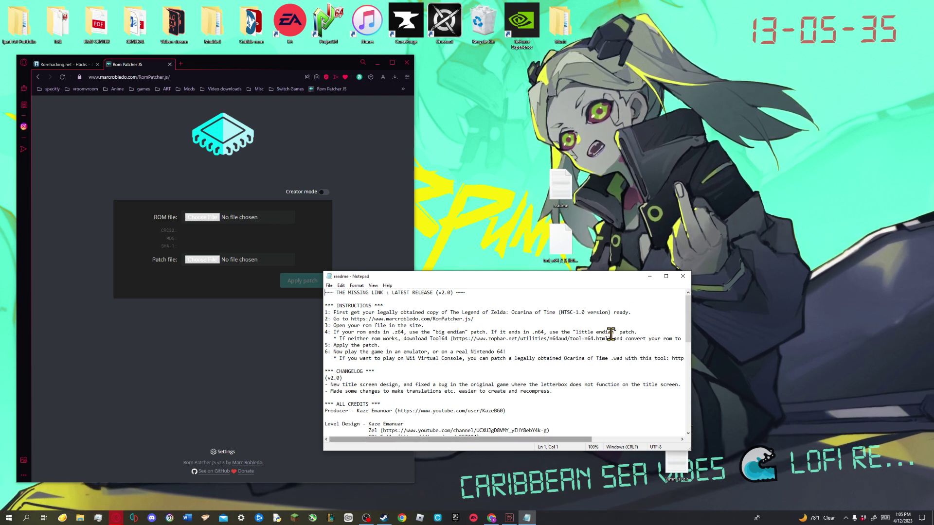
click(683, 276)
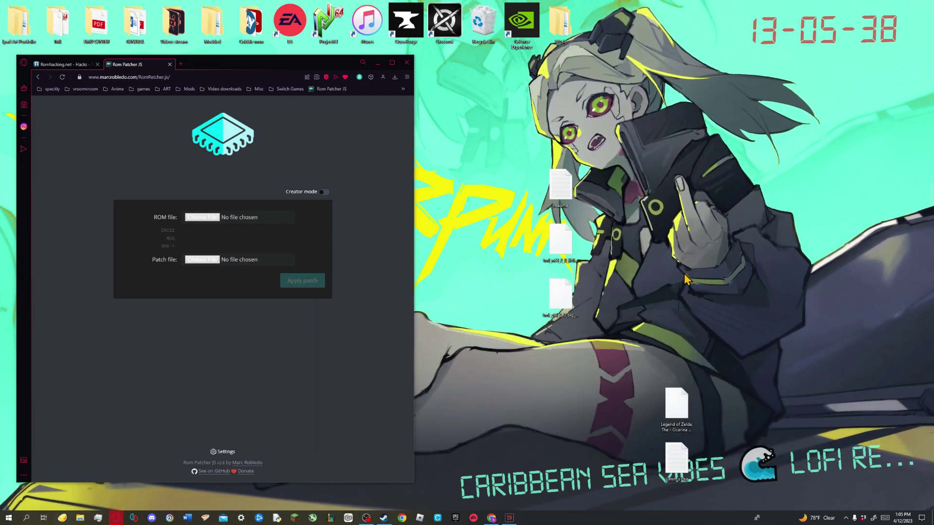
double_click(683, 452)
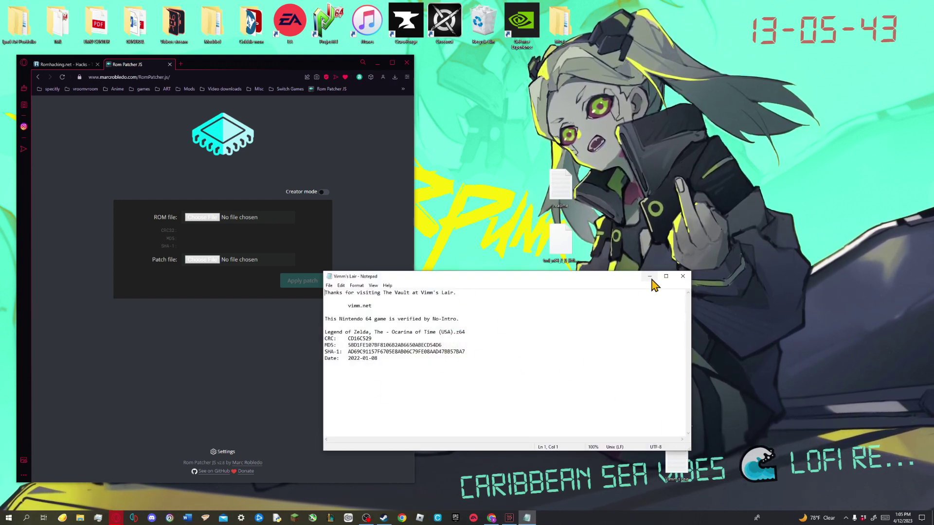
- Load Ocarina of Time (USA).z64 as the ROM and the tml_n64_2_0 .bps as the patch
click(683, 277)
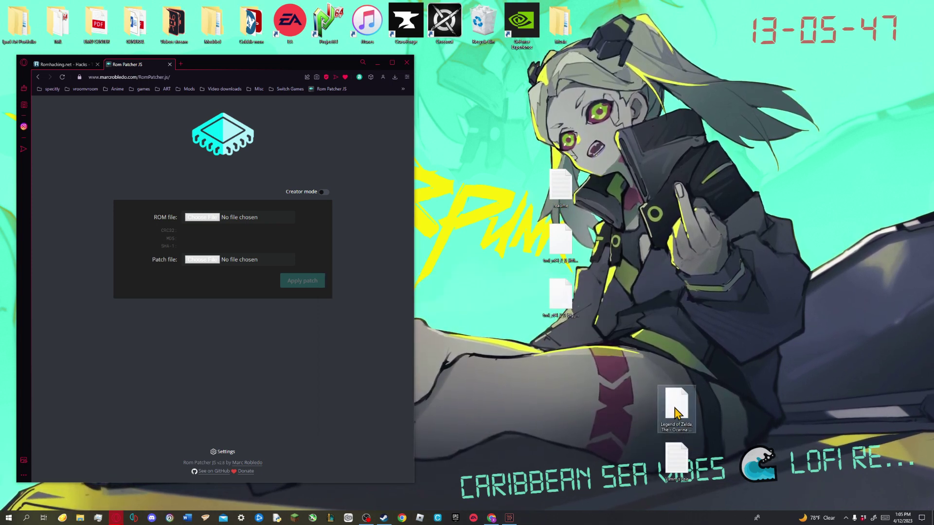
drag(676, 405, 674, 291)
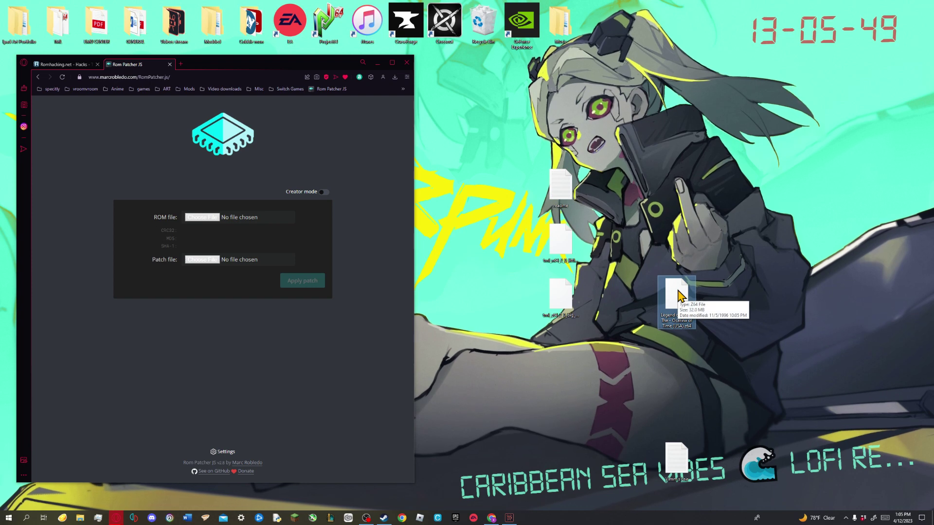
drag(538, 292, 210, 220)
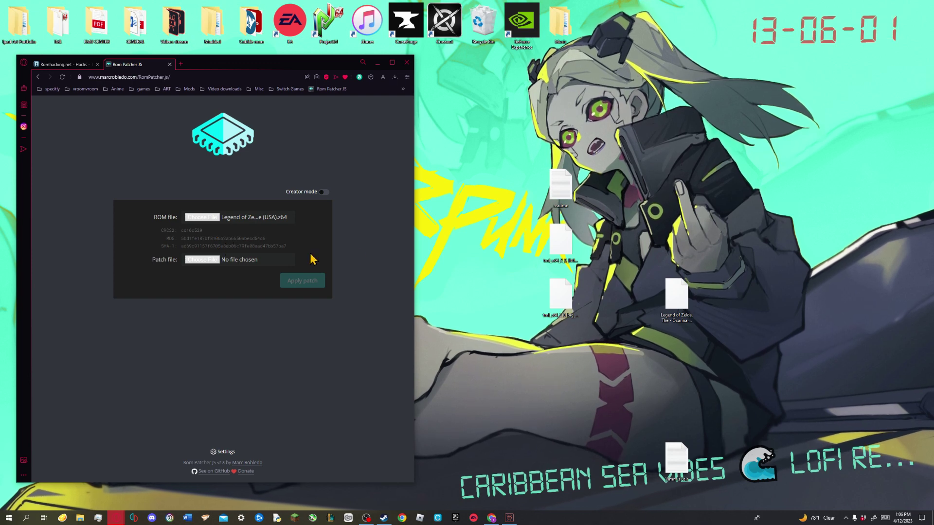
click(676, 297)
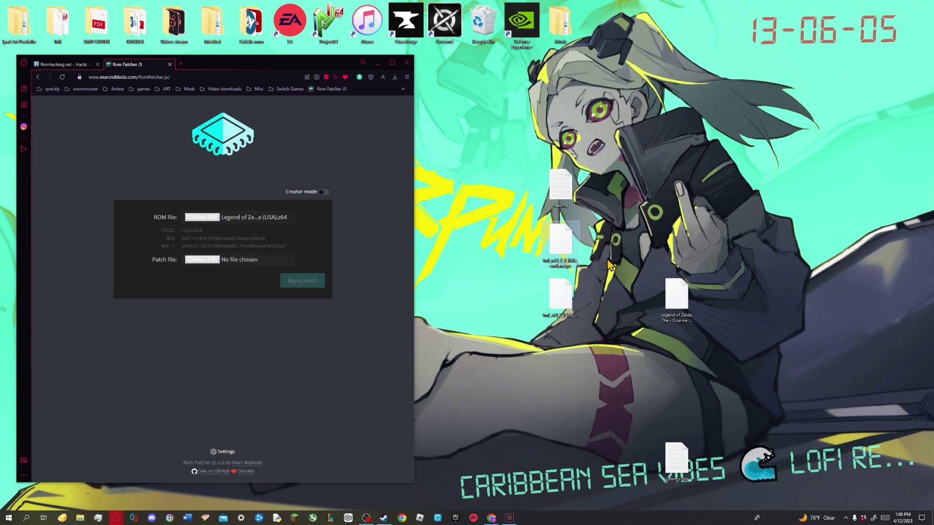
drag(562, 247, 205, 261)
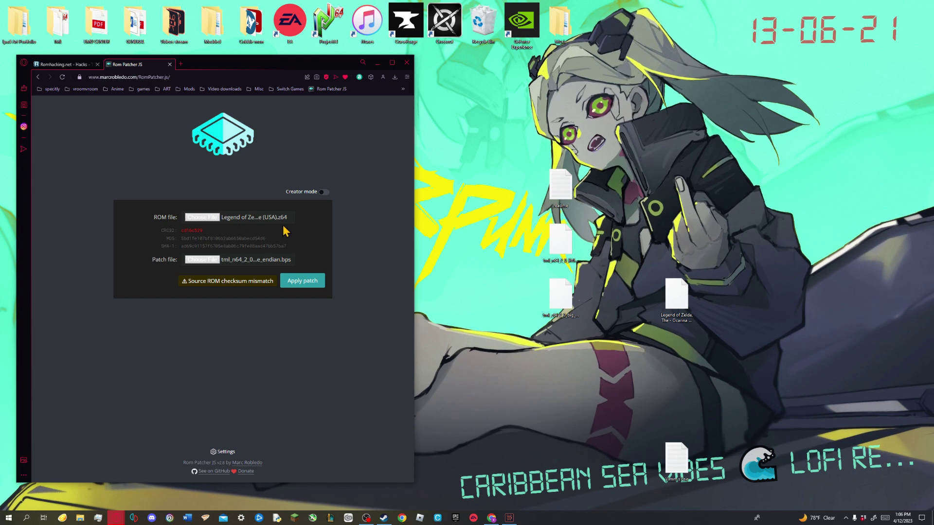
- Swap in the tml_z64 big-endian patch, verify the CRC32 matches, and apply it to download the patched ROM
drag(182, 230, 216, 231)
drag(413, 237, 416, 238)
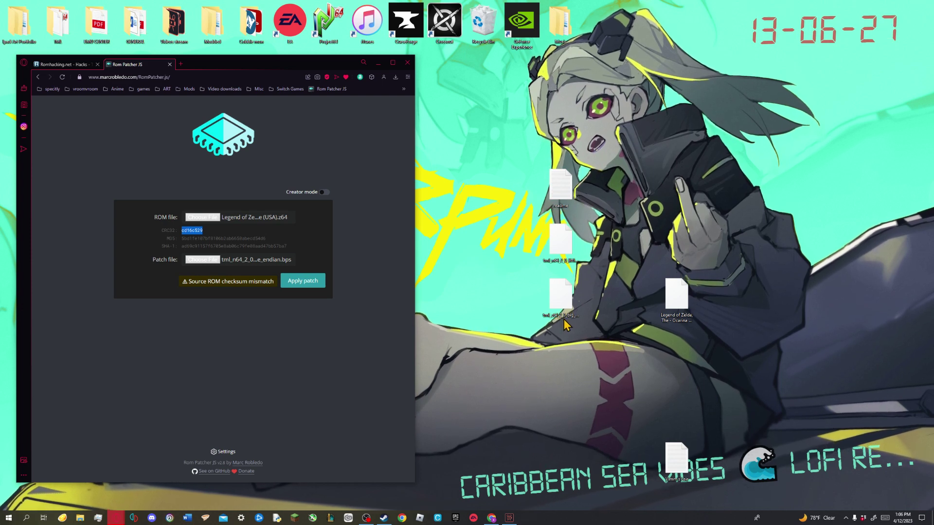
drag(566, 325, 218, 261)
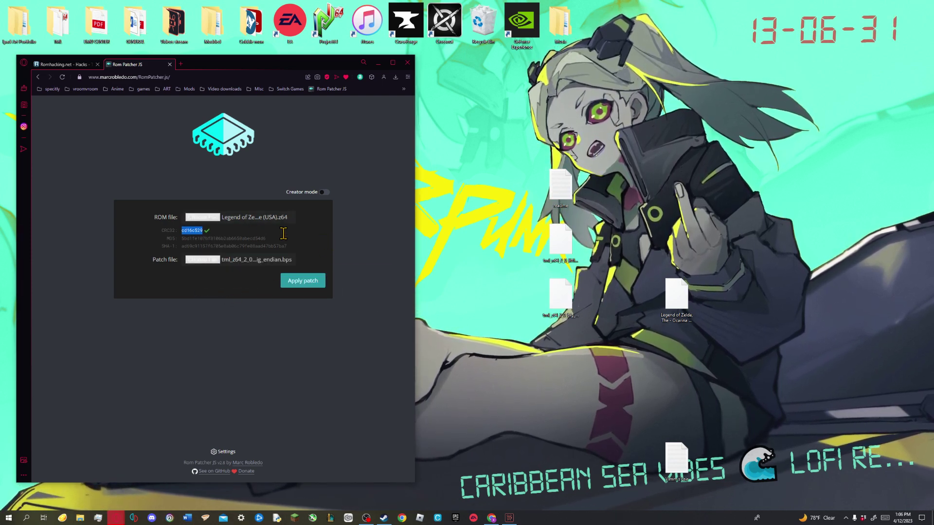
click(213, 230)
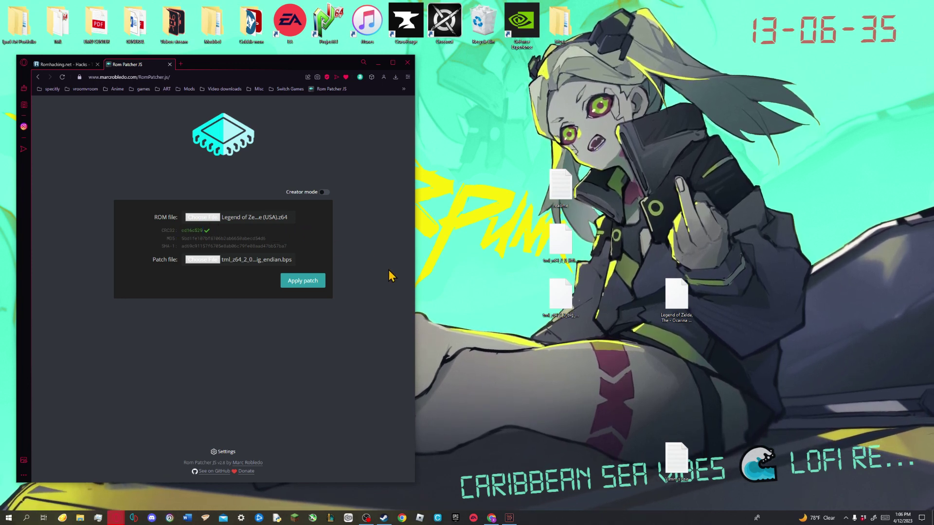
click(321, 287)
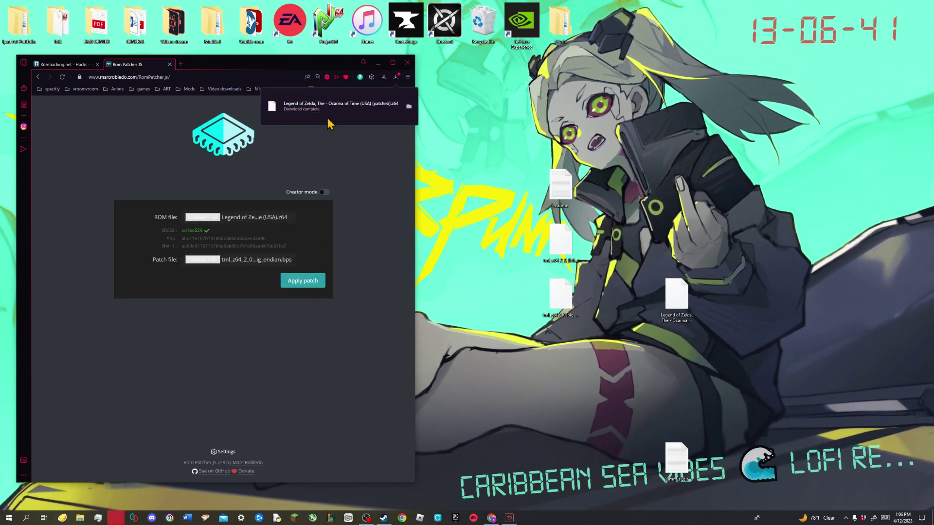
- Open the Downloads folder from the Explorer jump list and minimise the browser
right_click(80, 518)
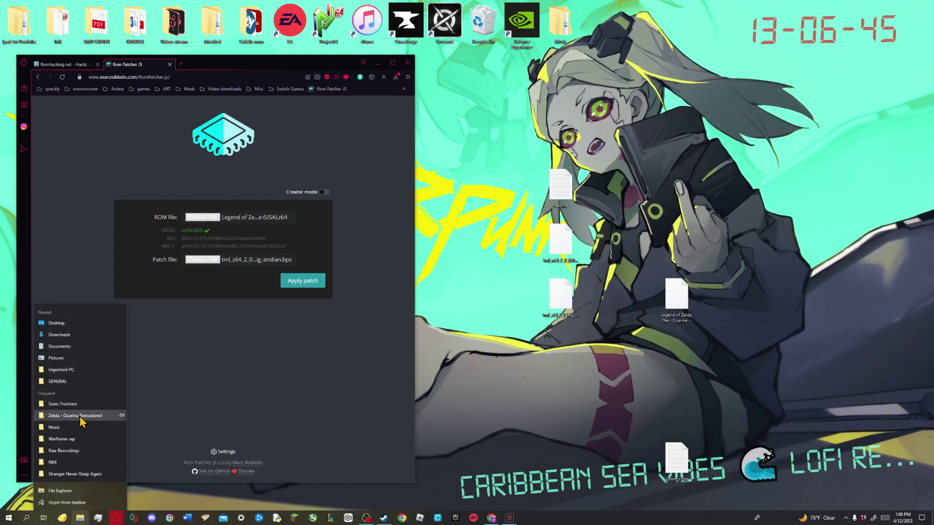
click(90, 336)
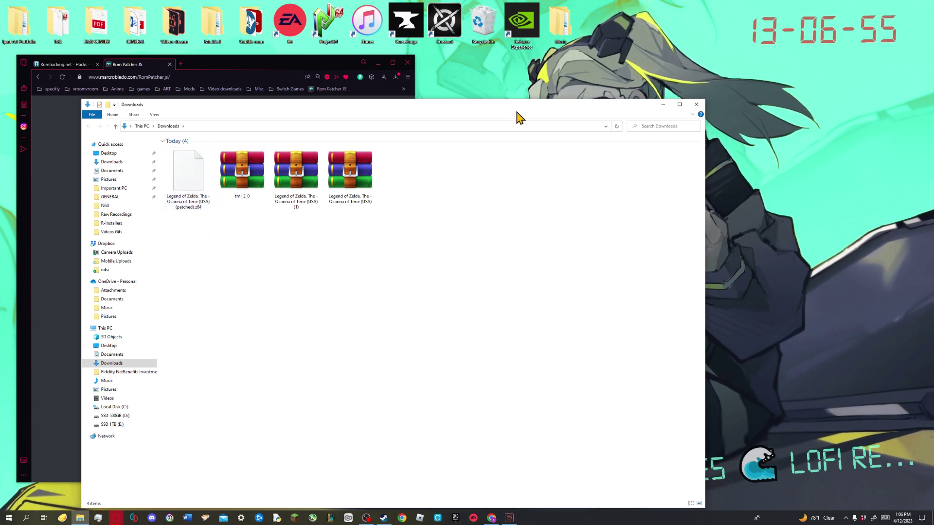
click(376, 66)
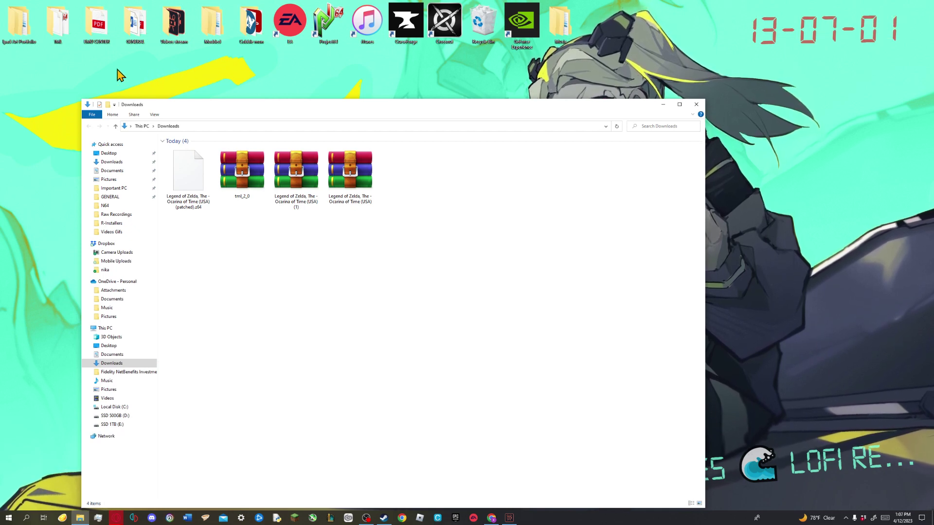
- In EMU CENTER > N64, delete the 16,384 KB Zelda ROM copy
double_click(100, 34)
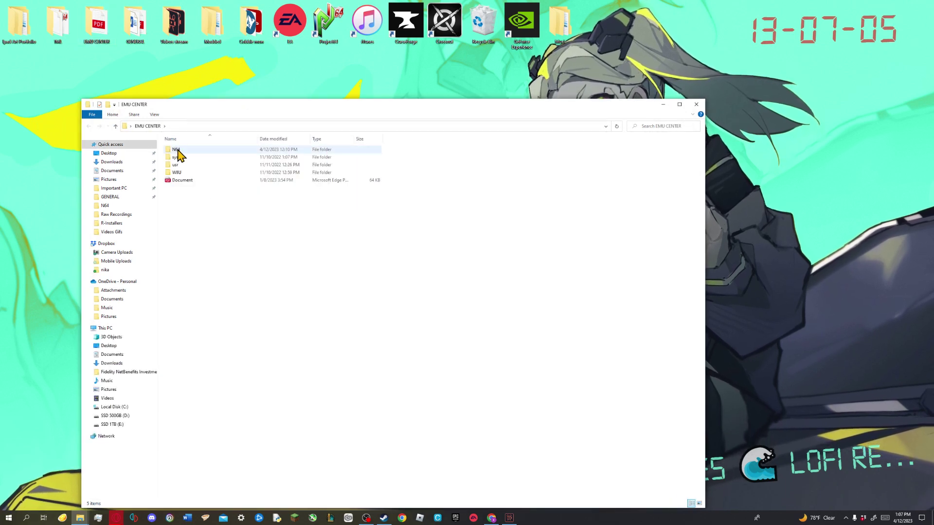
double_click(176, 150)
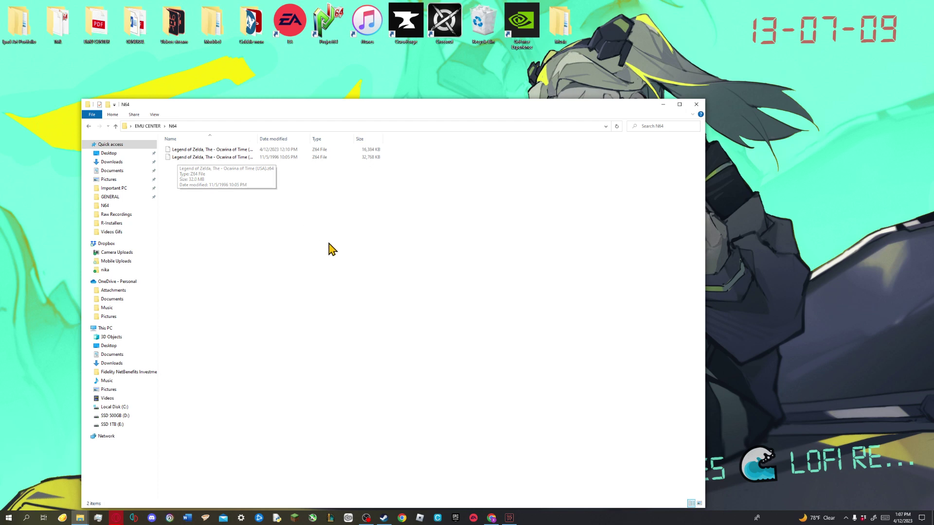
click(373, 151)
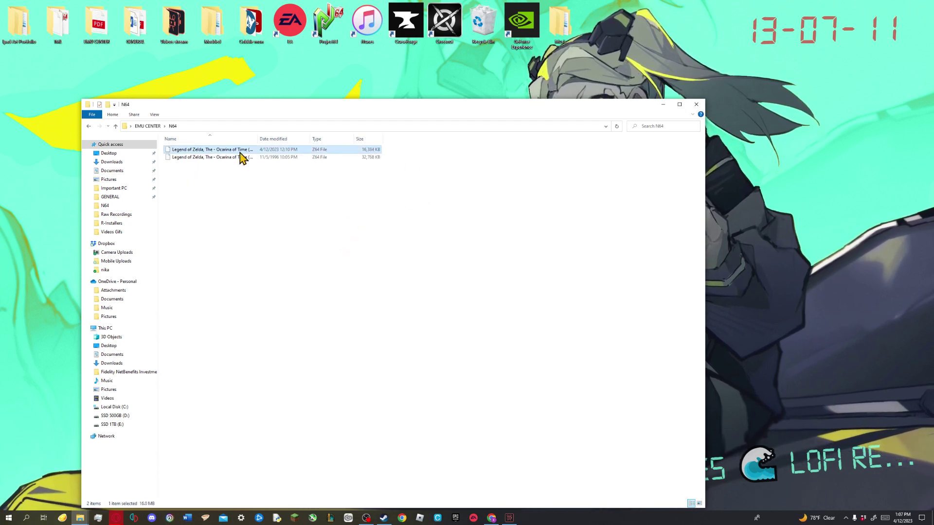
key(F2)
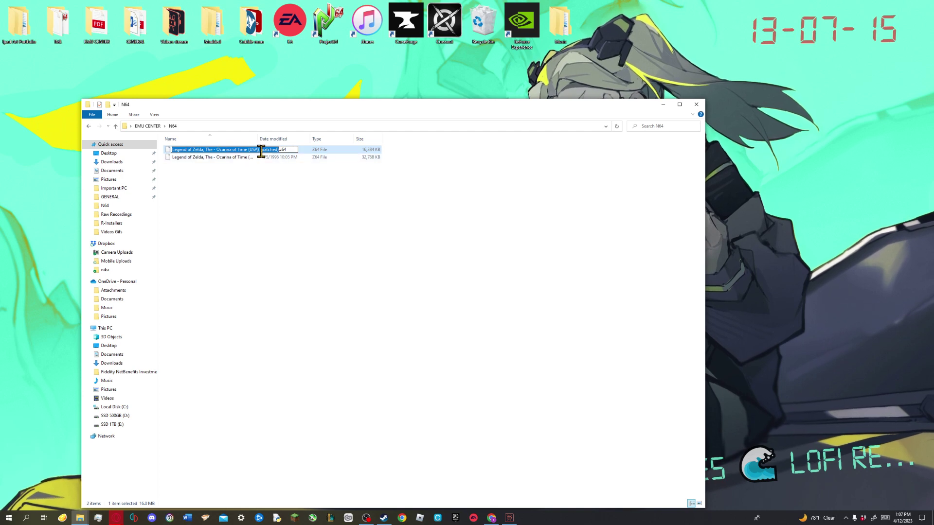
key(Return)
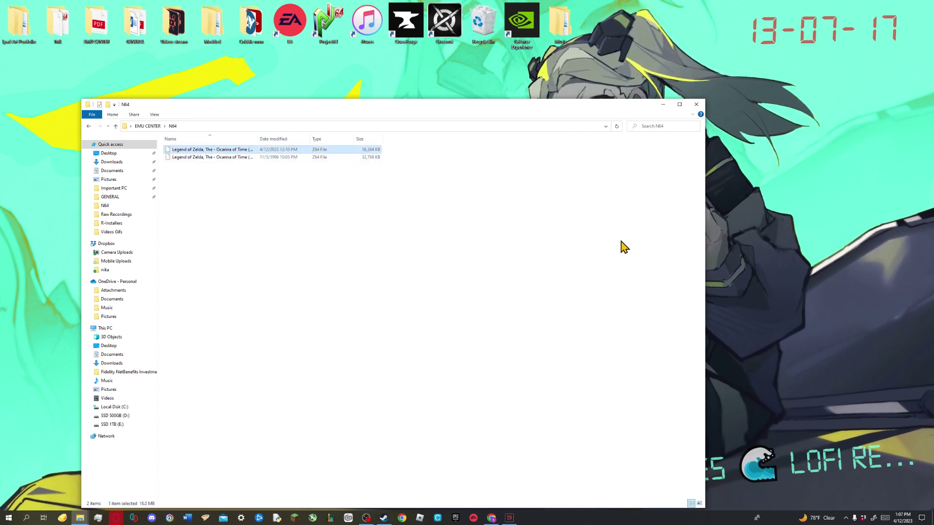
key(Delete)
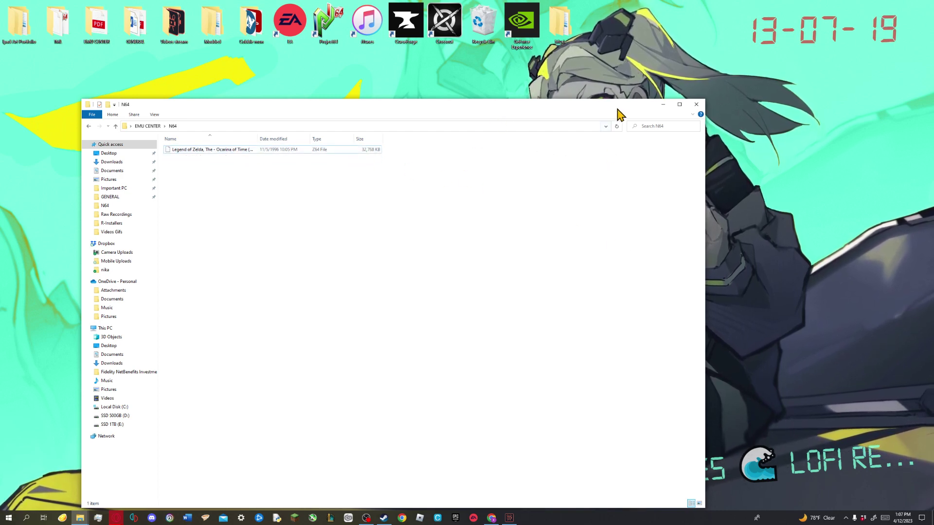
drag(620, 115, 732, 155)
- Move the Downloads window aside, launch Project64, and start Ocarina of Time from its list
click(565, 114)
drag(564, 114, 629, 309)
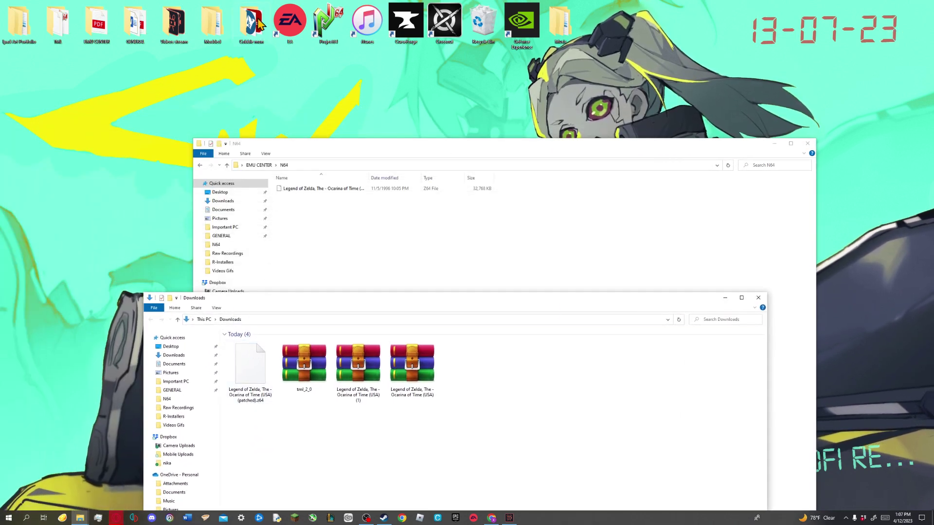
double_click(326, 24)
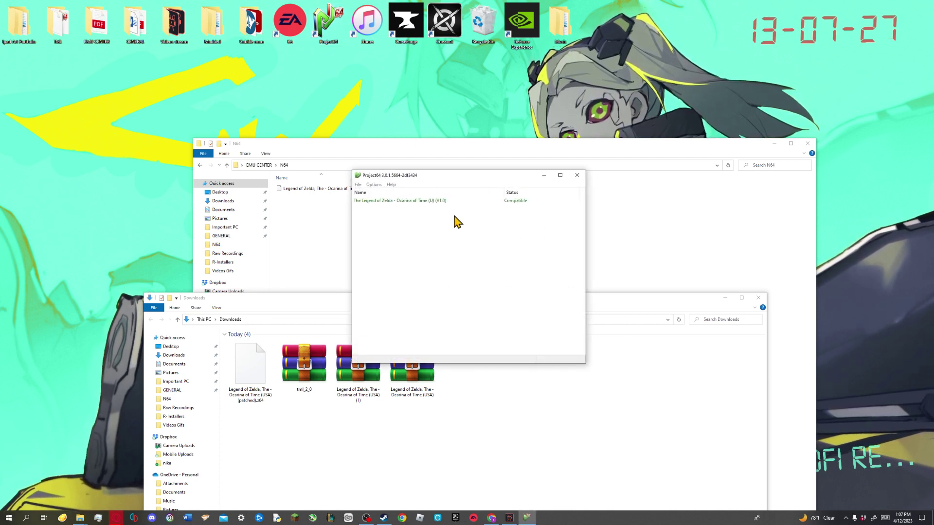
double_click(409, 201)
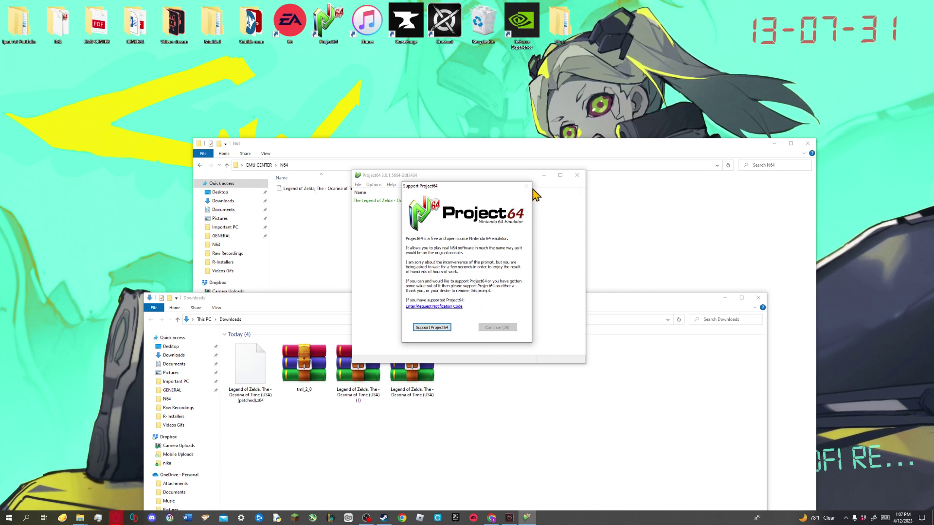
- Move the patched .z64 from Downloads into the N64 folder and close both Explorer windows
click(678, 238)
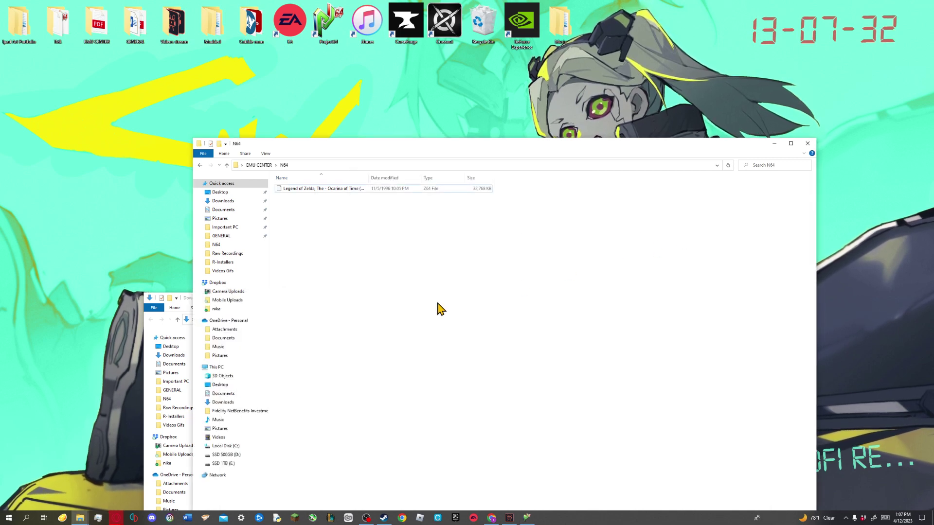
click(188, 302)
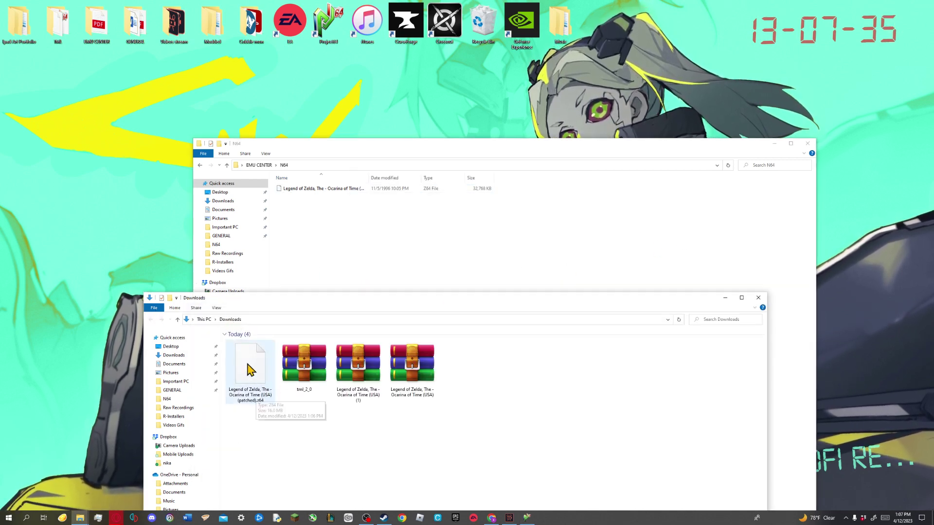
drag(251, 384, 314, 251)
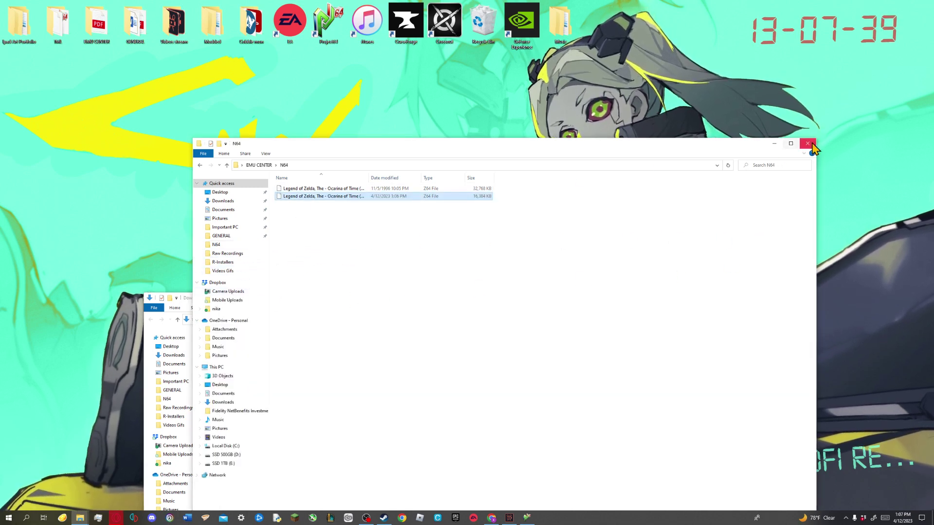
click(807, 143)
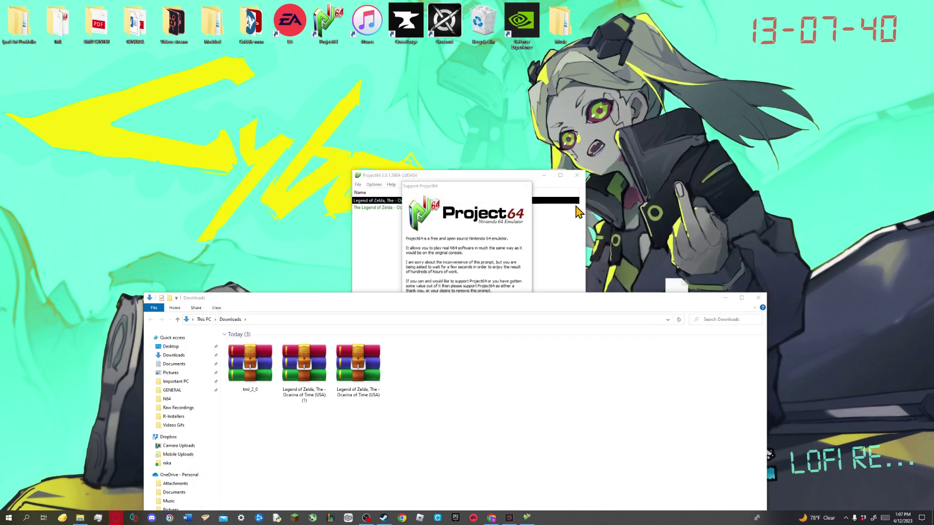
click(758, 298)
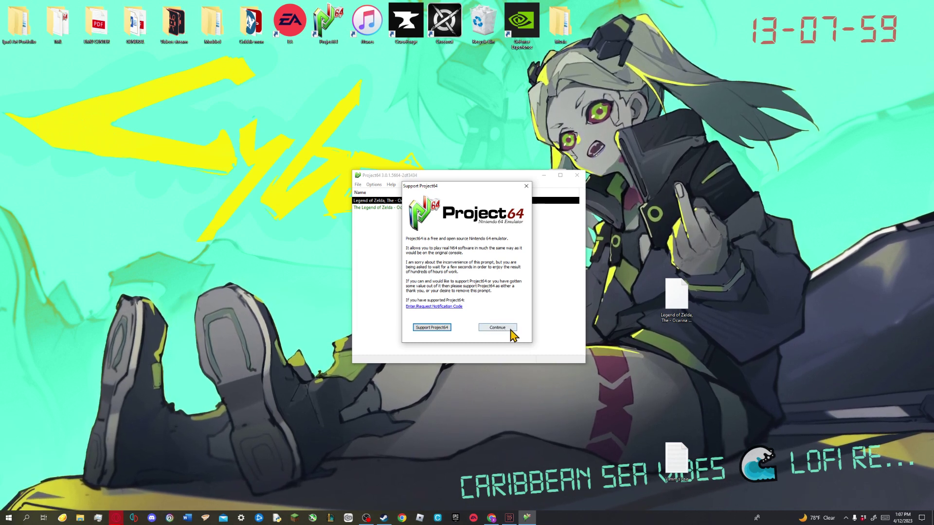
- Dismiss the Support Project64 prompt with Continue to reach the ROM list
click(511, 330)
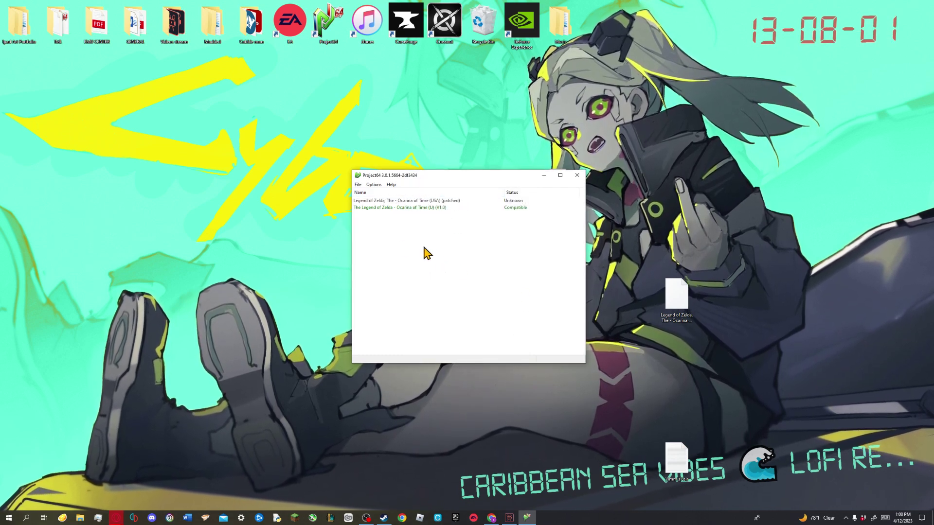
- Boot the patched Zelda ROM to The Missing Link title screen, then minimize the game window
double_click(485, 200)
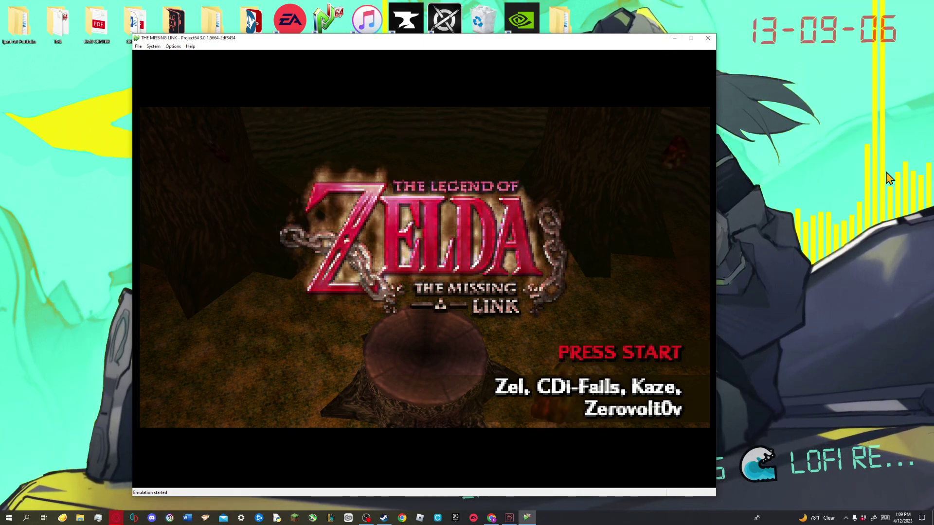
click(674, 38)
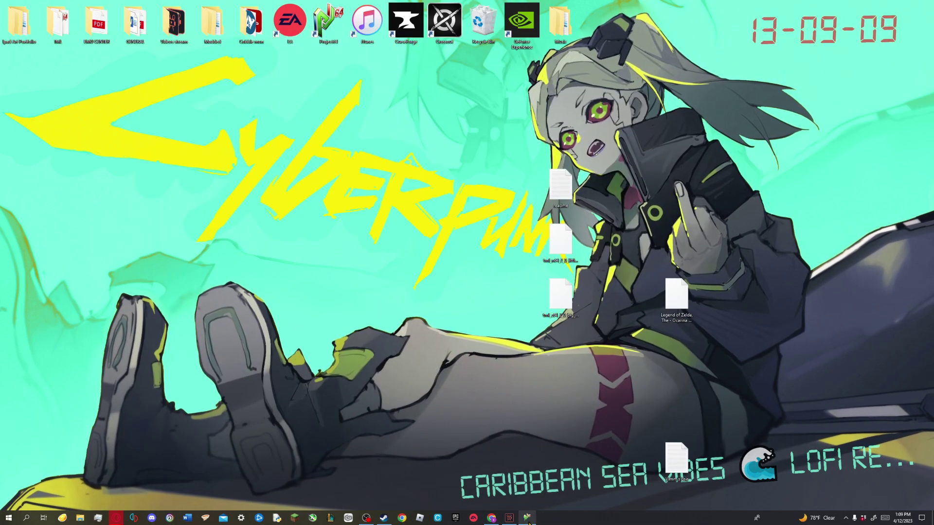